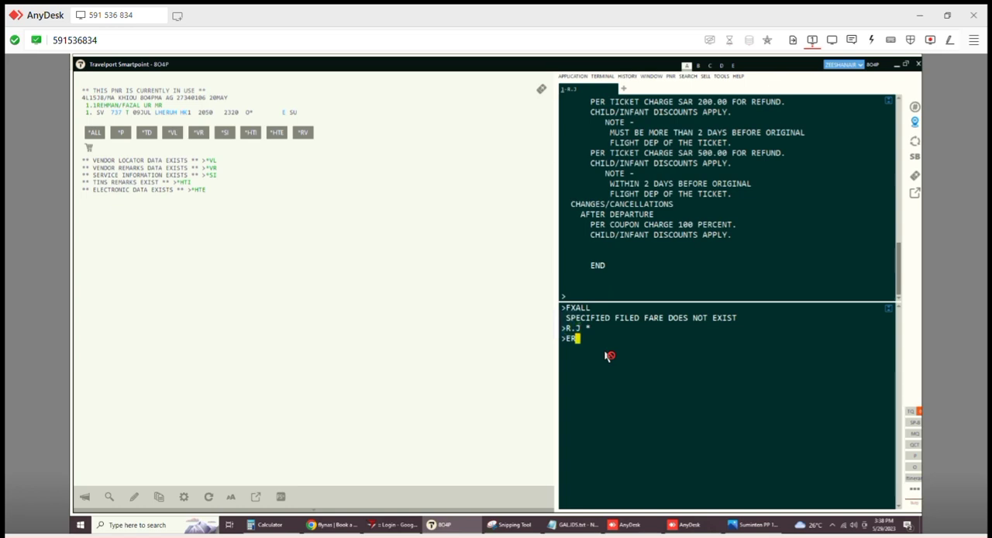
# - Save and redisplay the booking, and check it for filed fares with *FF
pyautogui.press('Return')
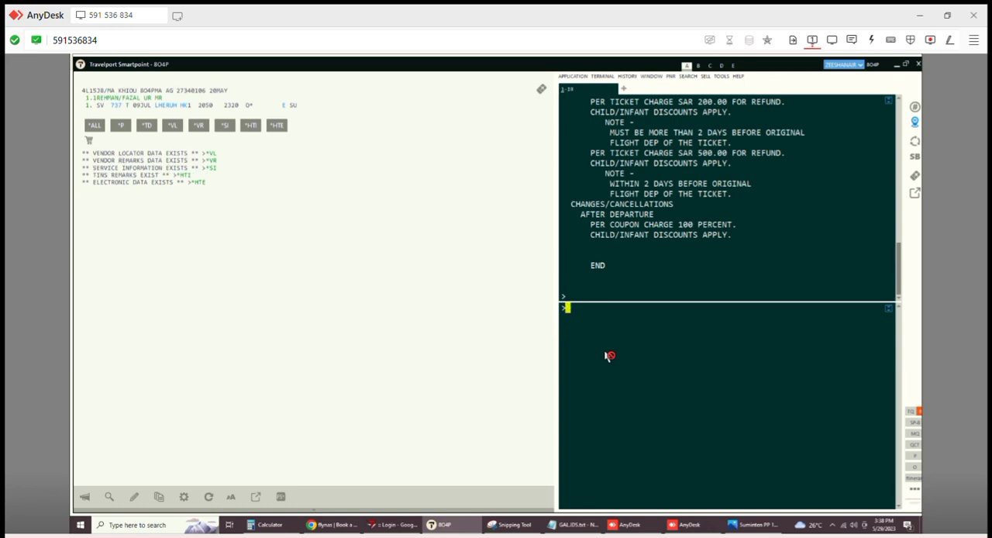
pyautogui.write('*FF')
pyautogui.press('Return')
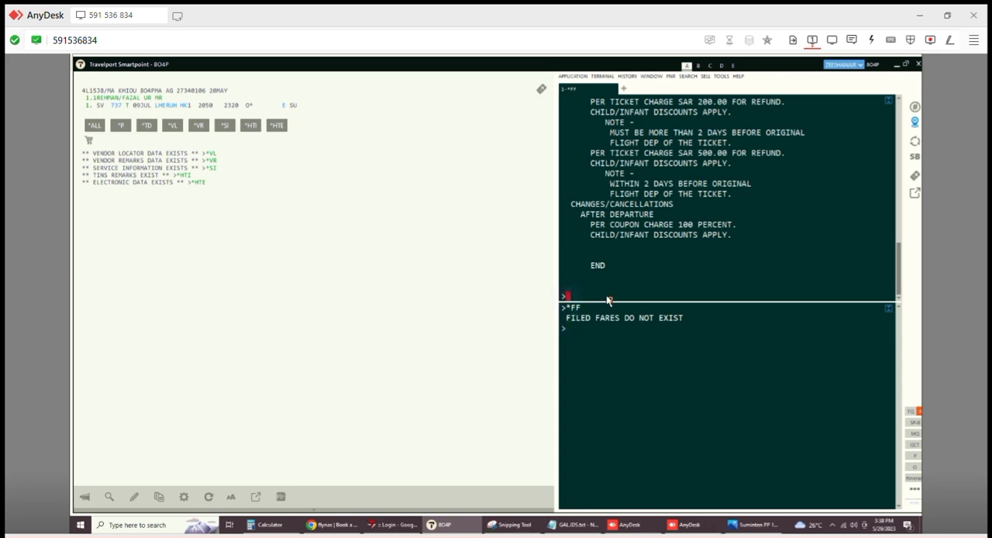
# - Display the electronic ticket record with *HTE and review the ticketed fare details in the filed fare history with *HFF
pyautogui.write('*HTE')
pyautogui.press('Return')
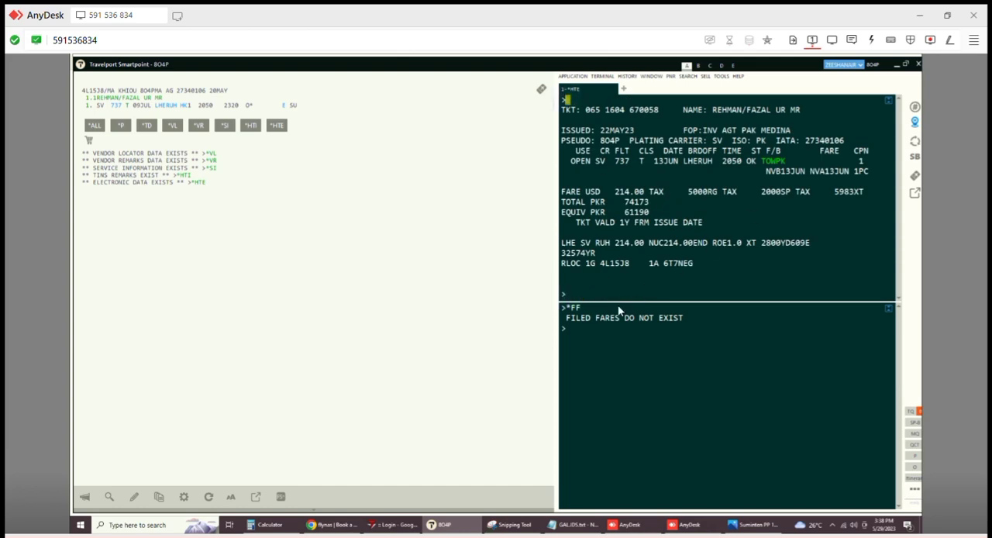
pyautogui.write('*HFF')
pyautogui.press('Return')
pyautogui.scroll(-5, 650, 222)
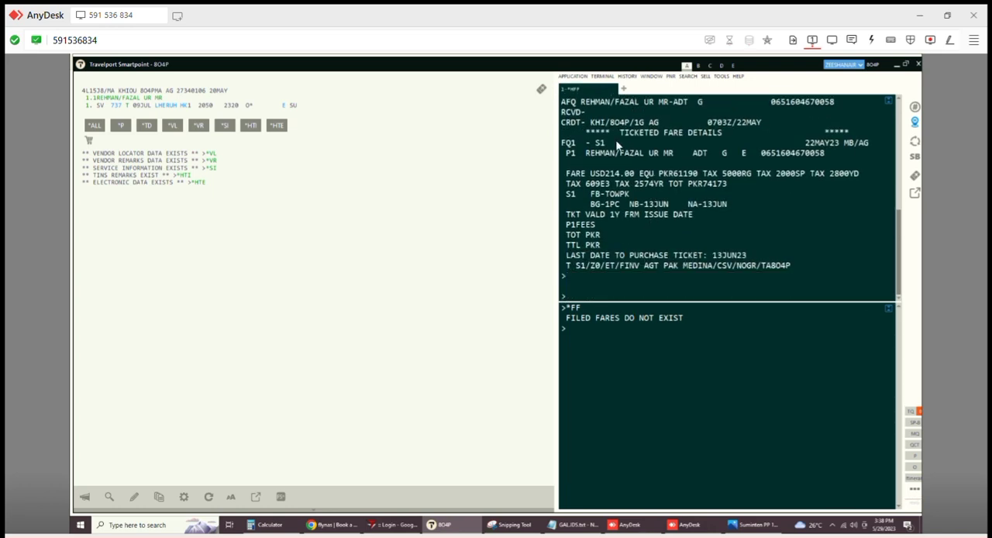
pyautogui.moveTo(573, 129); pyautogui.dragTo(762, 265)
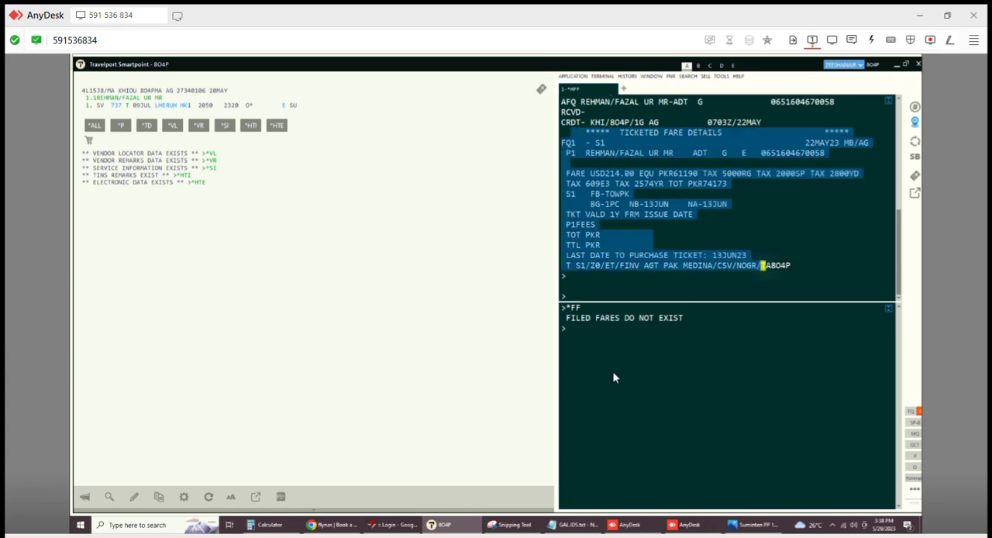
pyautogui.click(596, 341)
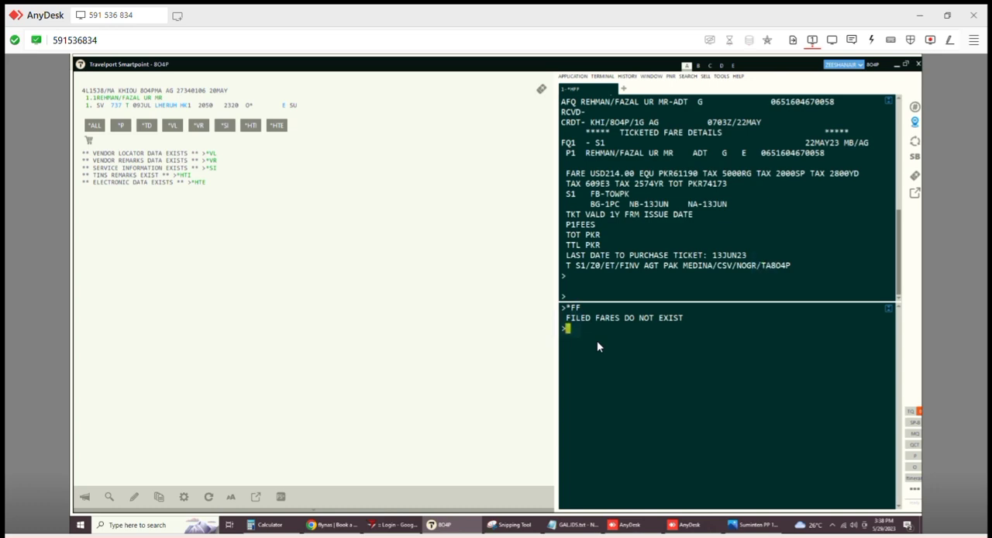
pyautogui.write('*')
pyautogui.write('FQ')
pyautogui.press('Return')
pyautogui.write('F')
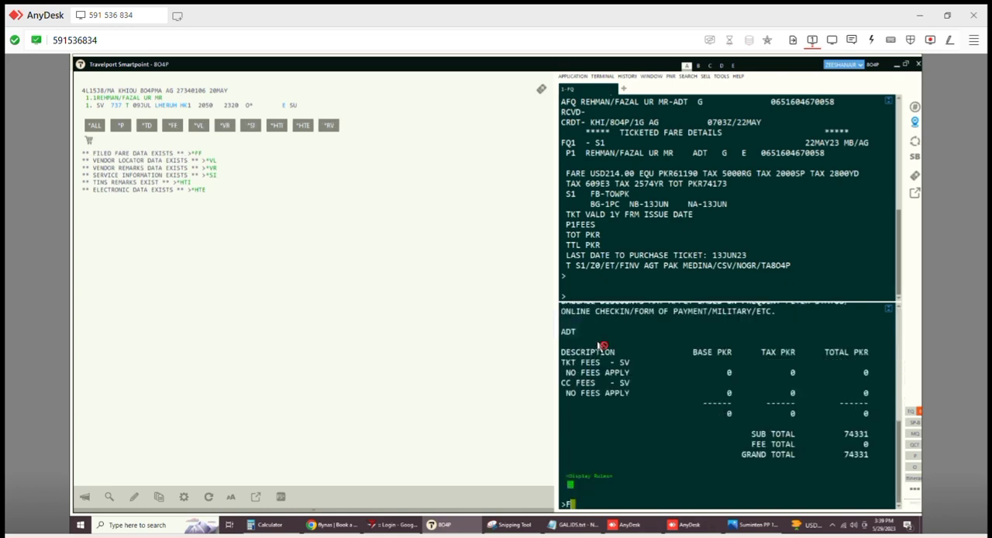
pyautogui.write('QCSV/')
pyautogui.press('BackSpace')
pyautogui.press('BackSpace')
pyautogui.press('BackSpace')
pyautogui.press('BackSpace')
pyautogui.press('BackSpace')
pyautogui.press('BackSpace')
pyautogui.write('IR')
pyautogui.press('Return')
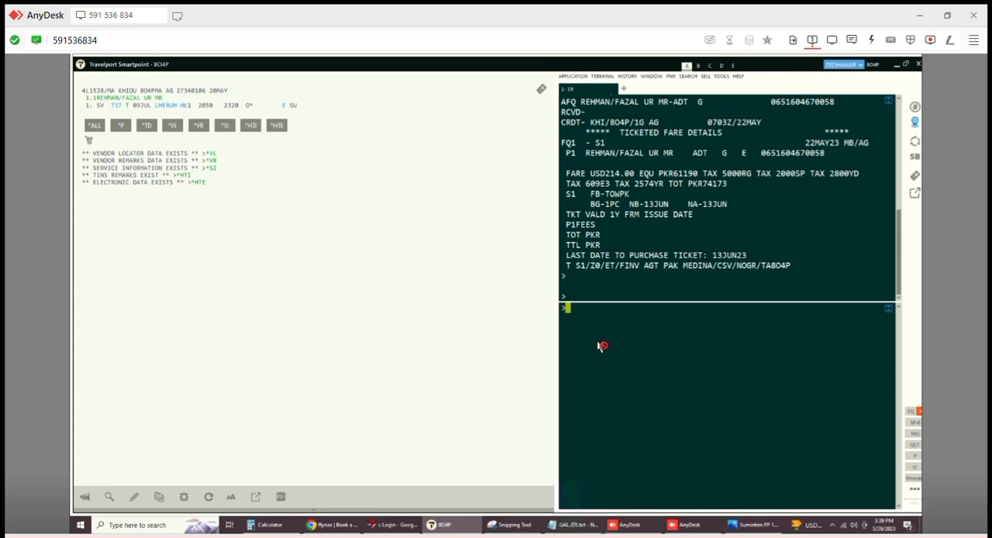
# - Price the itinerary with FQCSV/ET for plating carrier SV as an electronic ticket, and display the detailed fare and tax breakdown
pyautogui.write('FQCSV/ET')
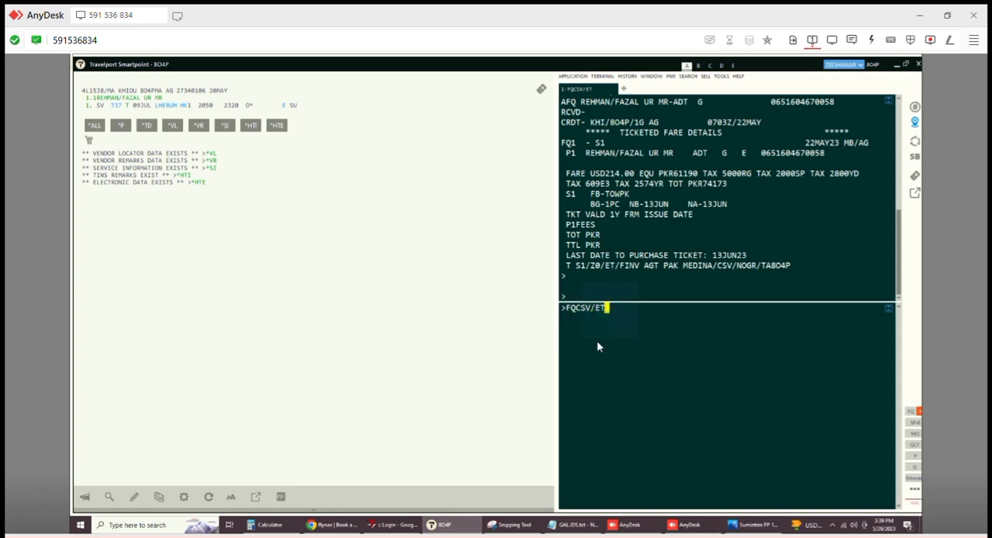
pyautogui.press('Return')
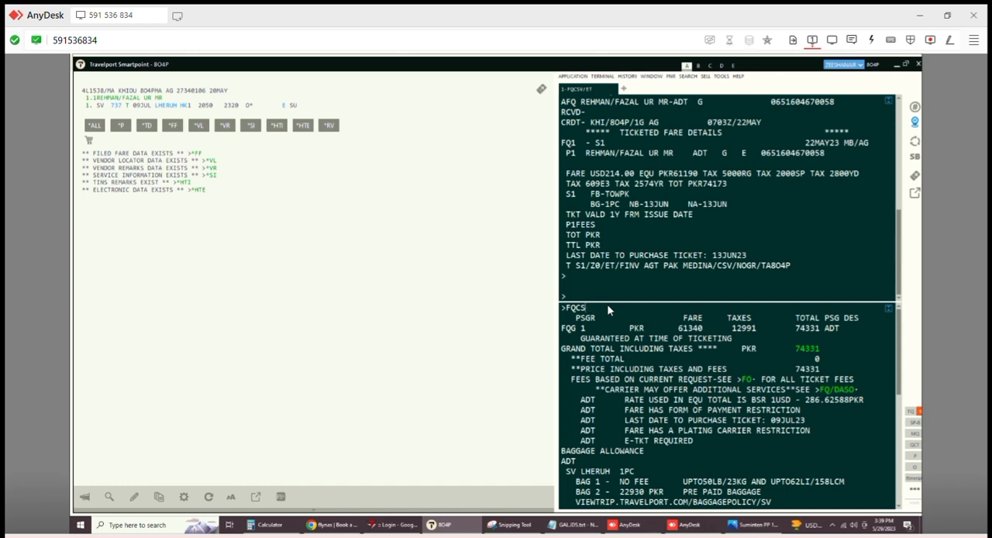
pyautogui.press('BackSpace')
pyautogui.press('BackSpace')
pyautogui.press('Return')
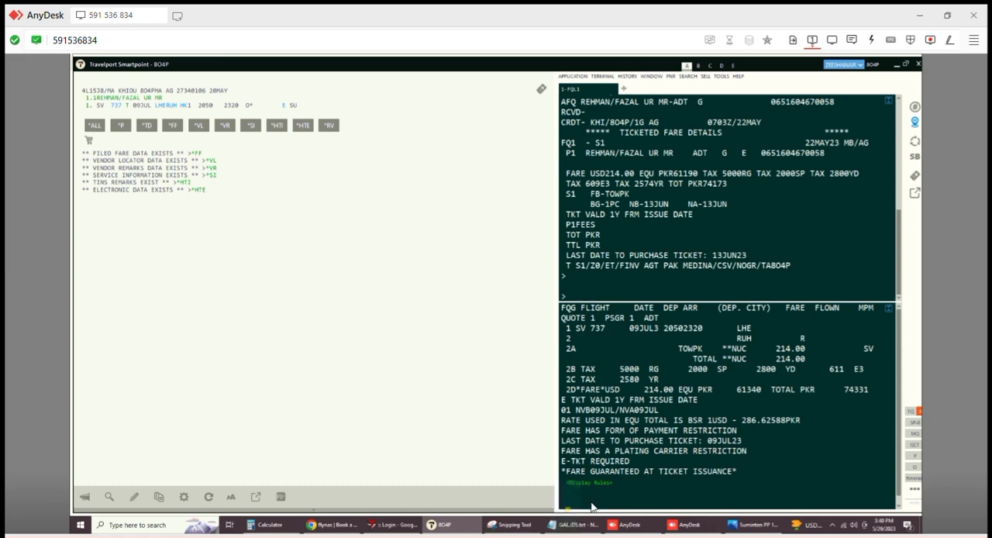
# - Enter J as the received-from field with R.J, save the new filed fare with ER, and refresh the booking with IR
pyautogui.write('R.J *')
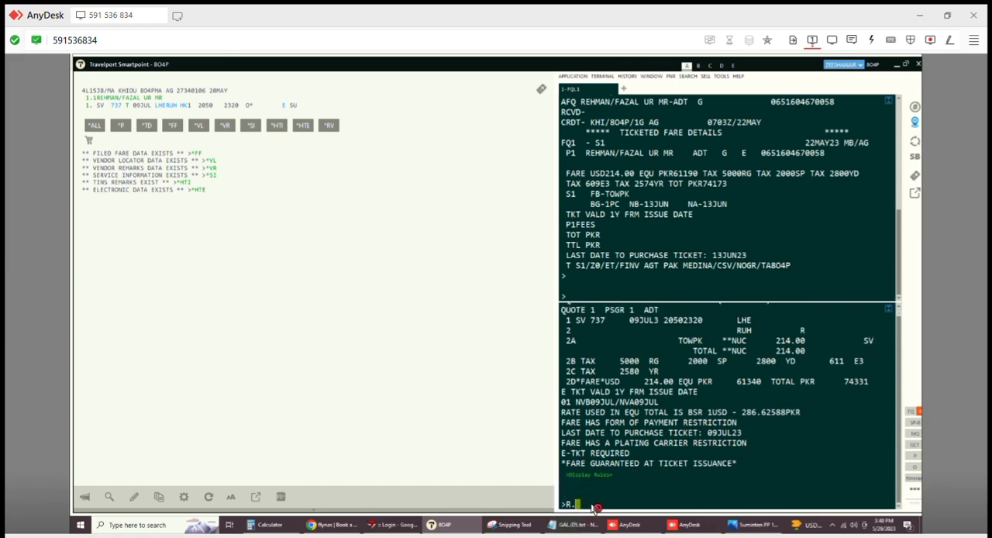
pyautogui.press('Return')
pyautogui.write('ER')
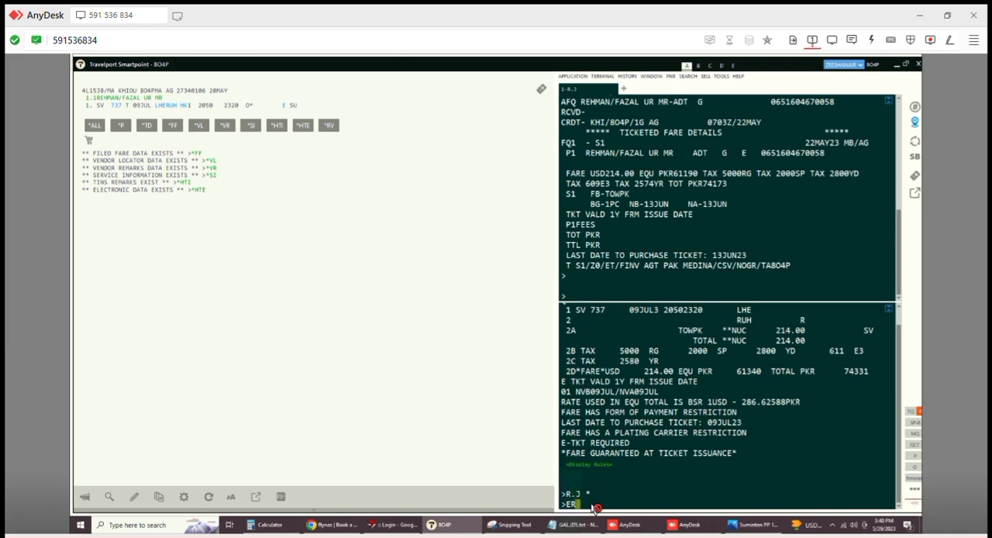
pyautogui.press('Return')
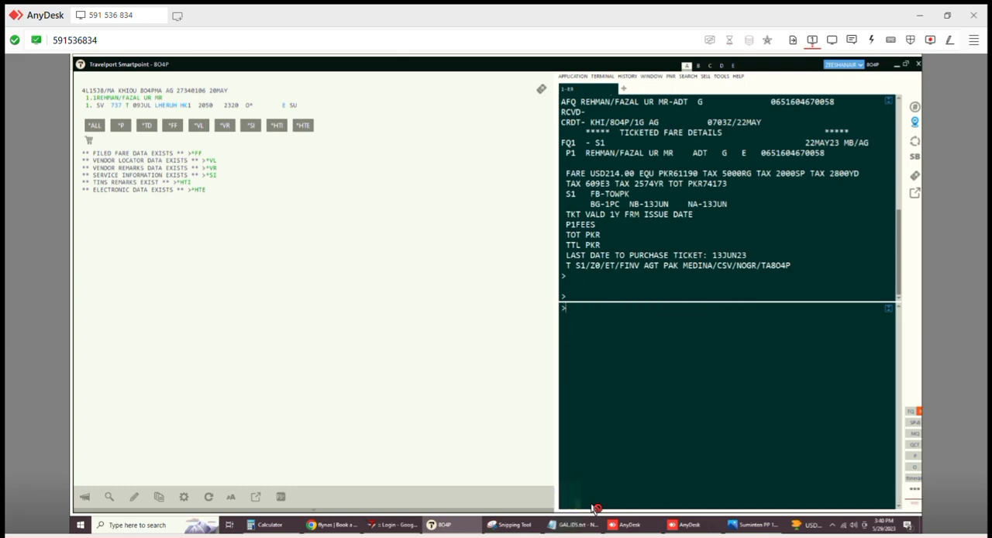
pyautogui.write('IR')
pyautogui.press('Return')
# - Display the fare build record for fare 1 with *FB1 and clear its taxes using FBUTAX1/+TAX2/
pyautogui.write('*FB1')
pyautogui.press('Return')
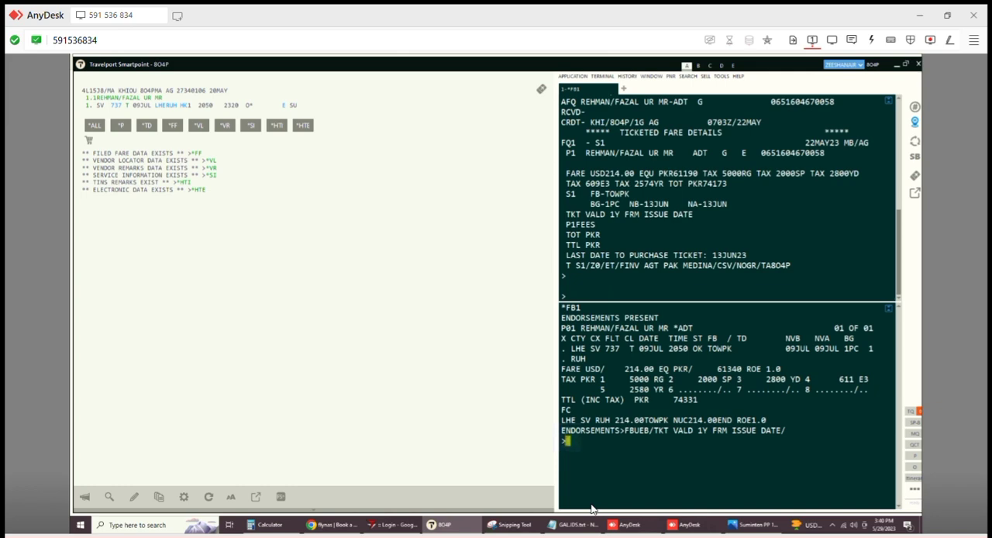
pyautogui.write('FBUTAX')
pyautogui.write('/+')
pyautogui.press('BackSpace')
pyautogui.press('BackSpace')
pyautogui.press('BackSpace')
pyautogui.press('BackSpace')
pyautogui.write('AX1/+TAX2/')
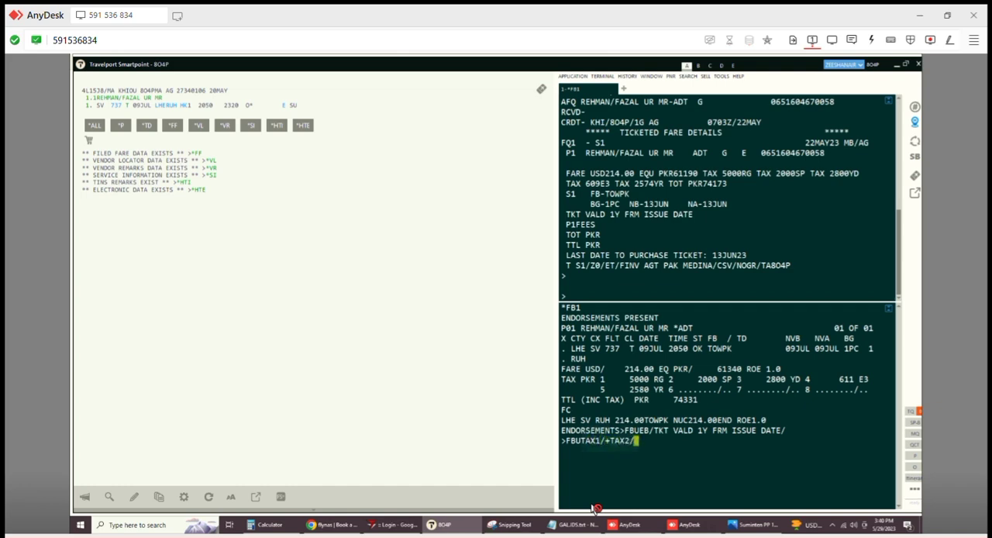
pyautogui.write('TA')
pyautogui.press('BackSpace')
pyautogui.press('BackSpace')
pyautogui.press('Return')
# - Redisplay the fare build record for fare 1 with *FB1 to check its tax fields
pyautogui.hotkey('ctrl', 'Up')
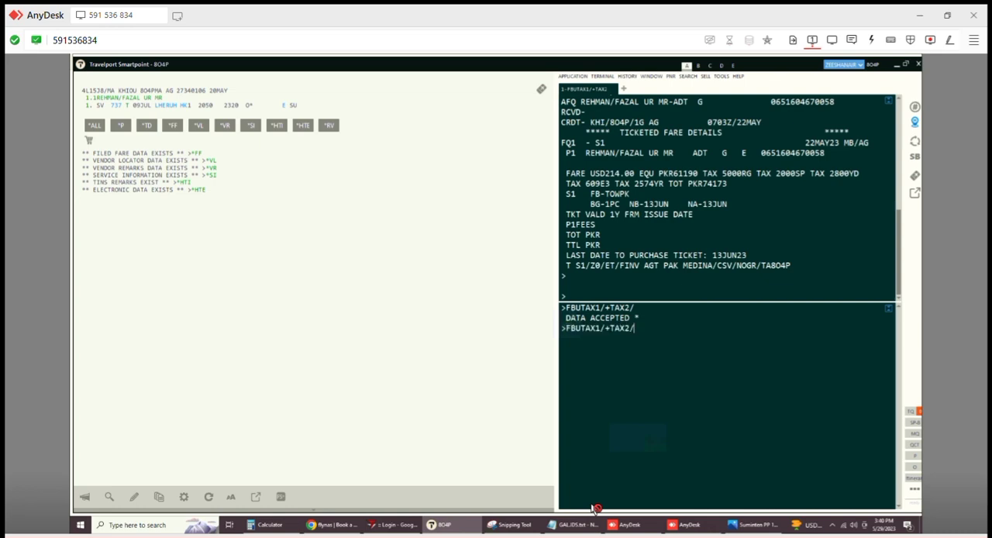
pyautogui.hotkey('ctrl', 'Down')
pyautogui.hotkey('ctrl', 'Up')
pyautogui.hotkey('ctrl', 'Down')
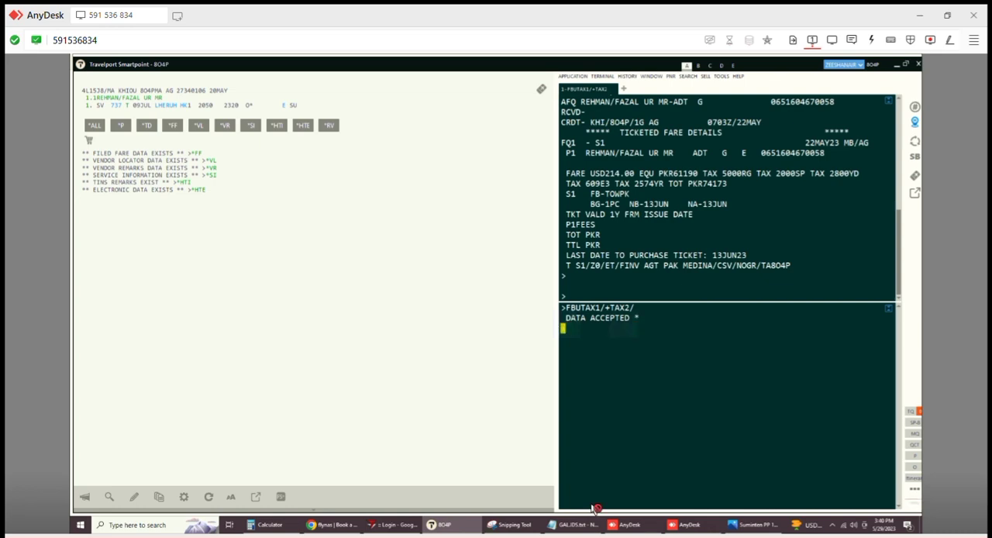
pyautogui.hotkey('ctrl', 'Up')
pyautogui.hotkey('ctrl', 'Down')
pyautogui.hotkey('ctrl', 'Up')
pyautogui.hotkey('ctrl', 'Down')
pyautogui.write('*FB')
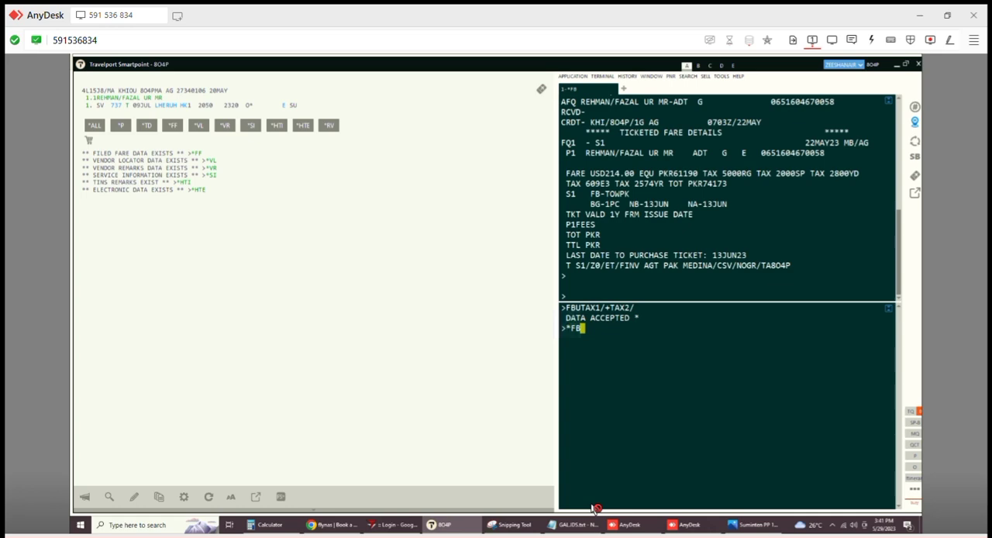
pyautogui.write('1')
pyautogui.press('Return')
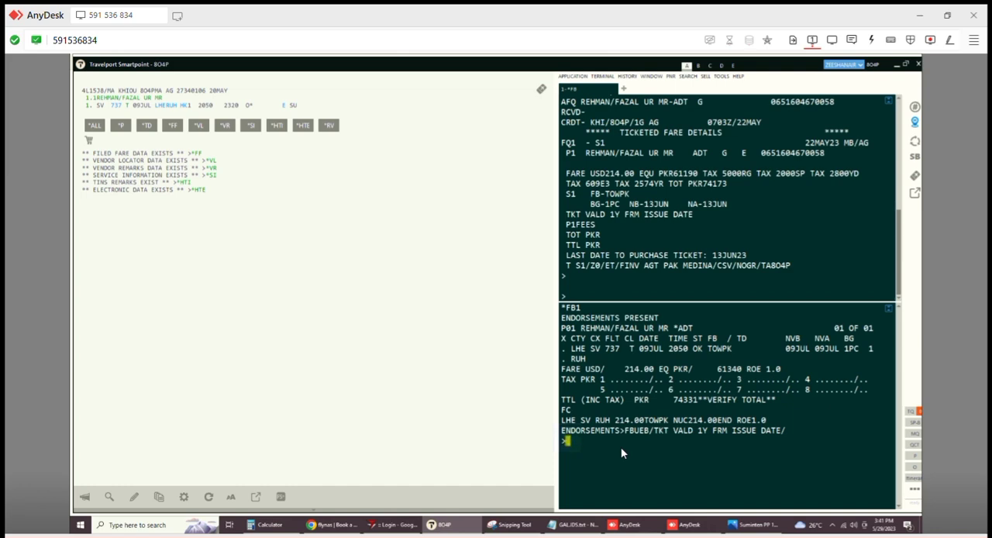
# - Set tax 1 of the fare build to 611 E3 with FBUTAX1/611E3
pyautogui.write('FBUTAX1/611E3')
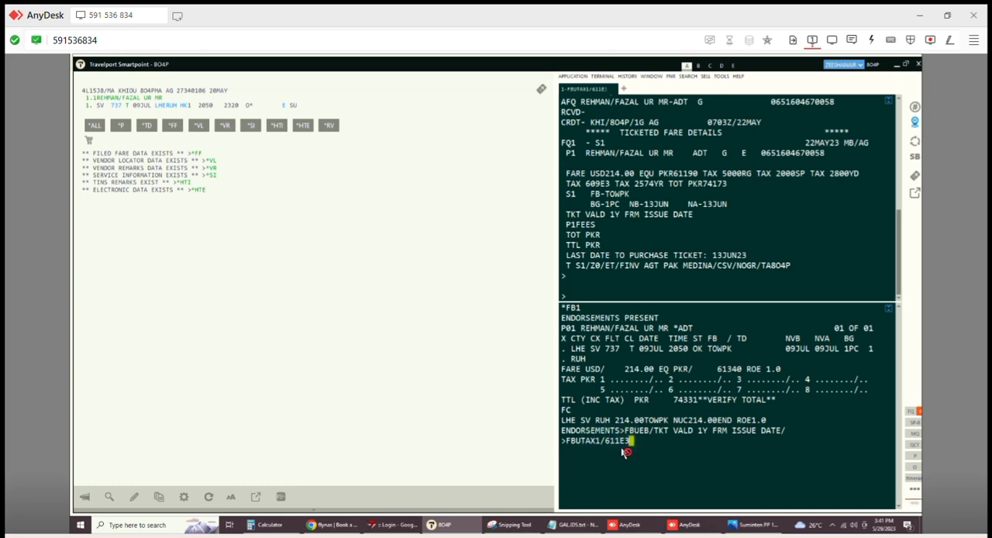
pyautogui.press('Return')
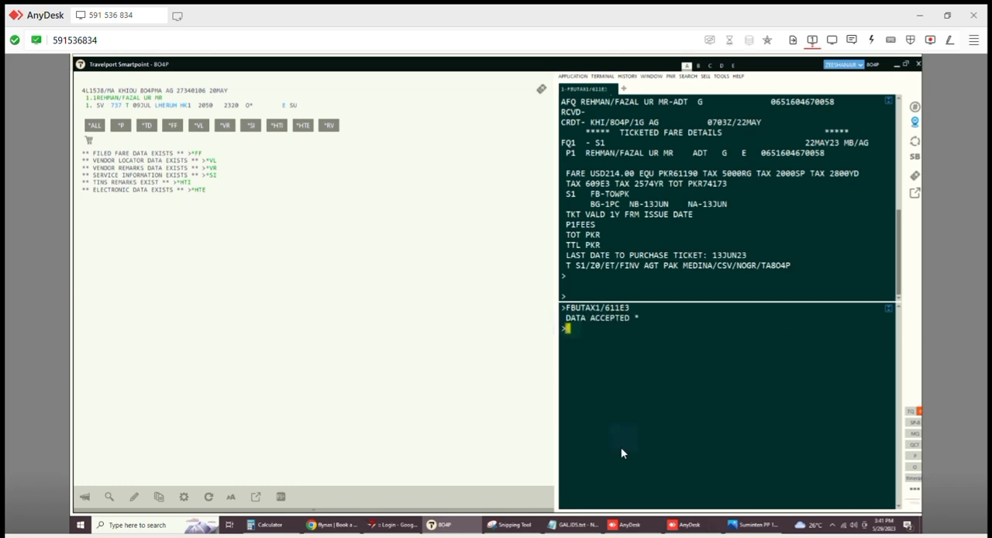
# - Set tax 2 of the fare build to 06 YR with FBUTAX2/06YR
pyautogui.press('Up')
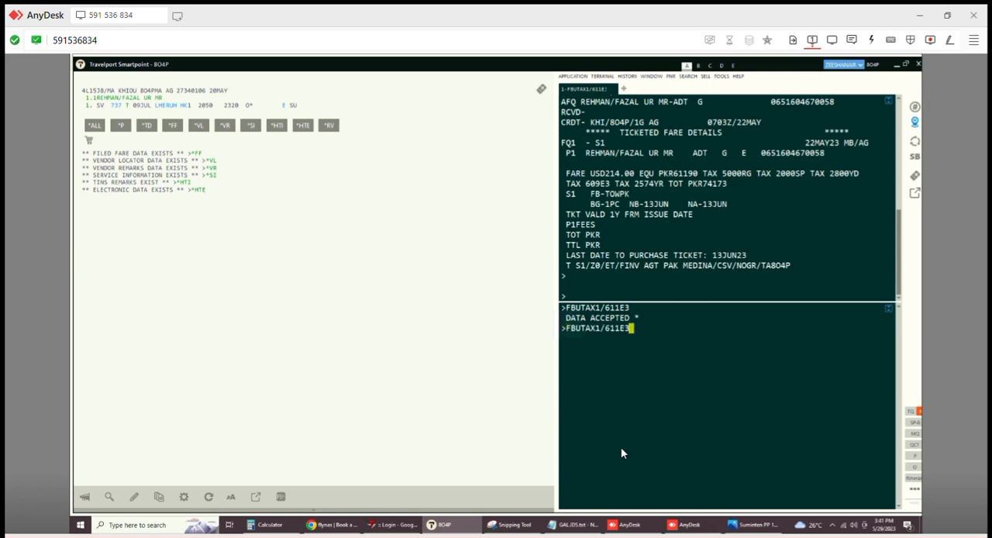
pyautogui.press('BackSpace')
pyautogui.press('BackSpace')
pyautogui.press('BackSpace')
pyautogui.press('BackSpace')
pyautogui.press('BackSpace')
pyautogui.write('11')
pyautogui.press('BackSpace')
pyautogui.press('BackSpace')
pyautogui.press('BackSpace')
pyautogui.press('BackSpace')
pyautogui.write('2/06YR')
pyautogui.press('Return')
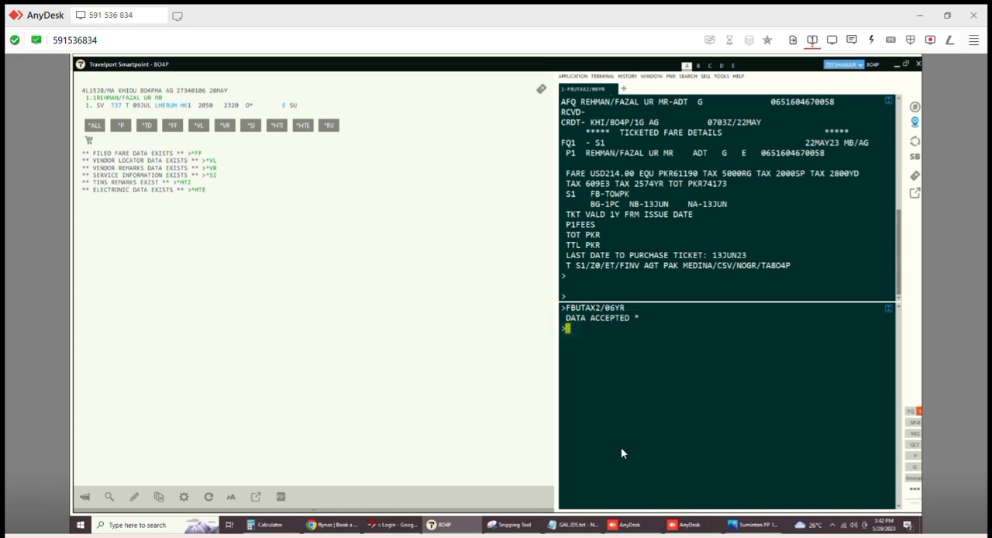
# - Try to save the booking with R.J and ER before filing the manual fare
pyautogui.write('R.J')
pyautogui.press('Return')
pyautogui.write('ER')
pyautogui.press('Return')
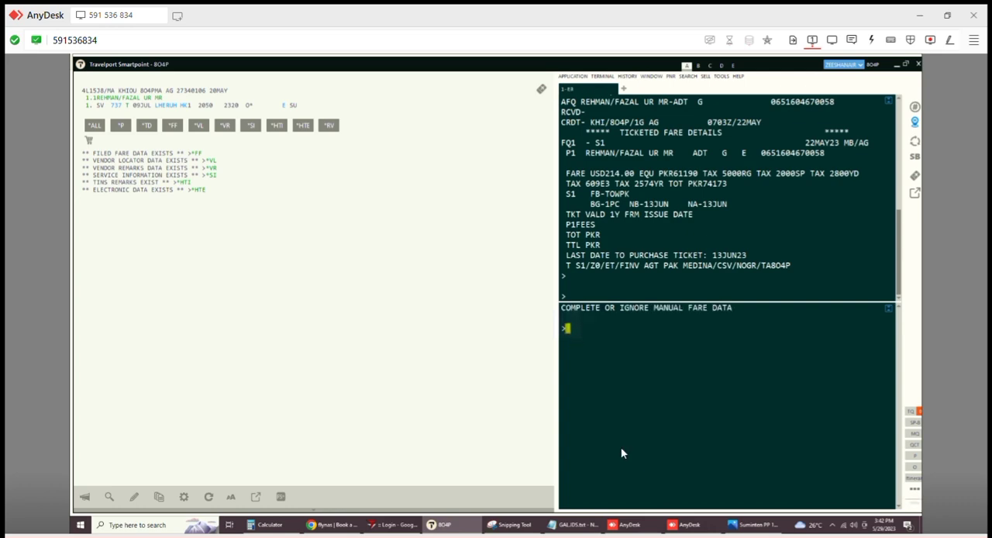
# - Clear the fare build total with FBUTTL/ and file the manual fare with FBF
pyautogui.write('FBUTTL/')
pyautogui.press('Return')
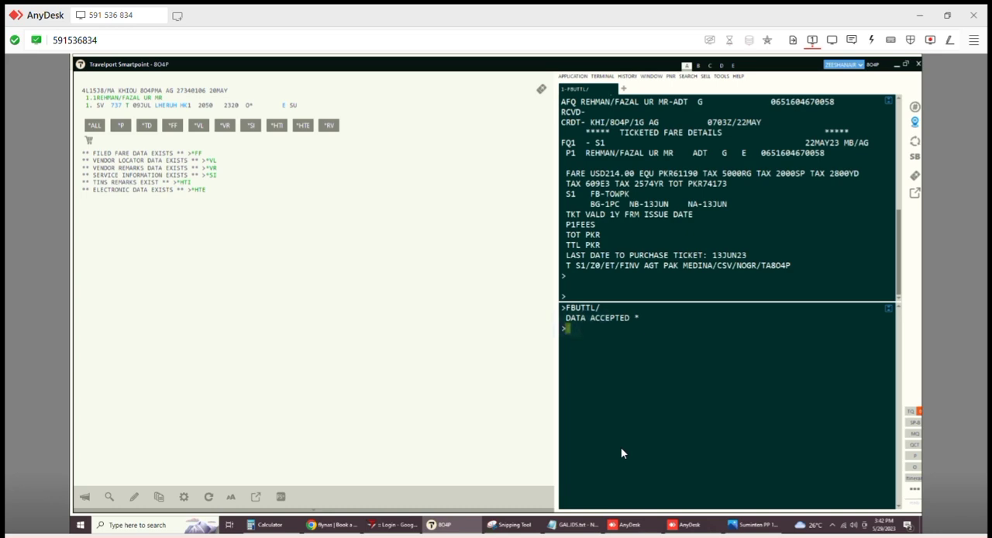
pyautogui.write('FBF')
pyautogui.press('Return')
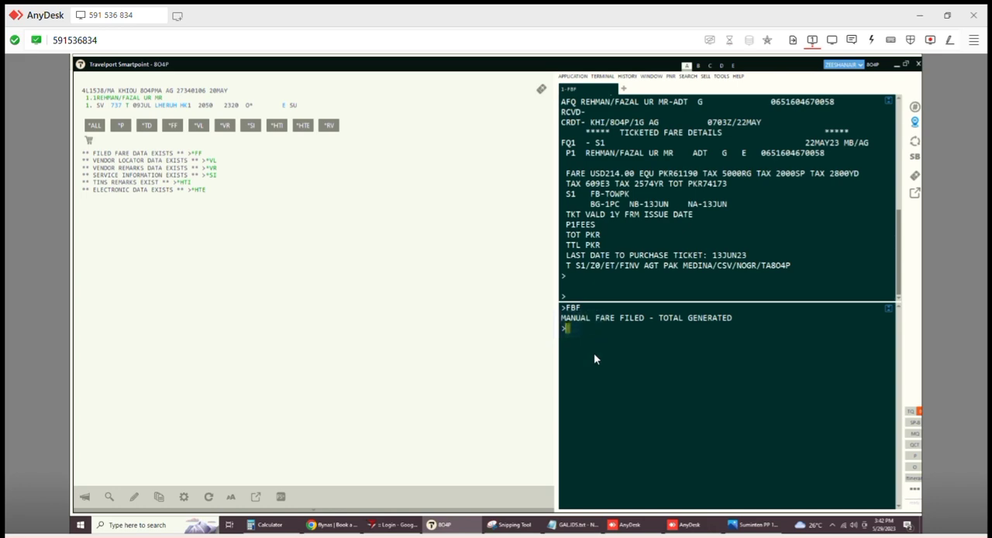
# - Save the booking with the manual fare using R.J and ER, and refresh it with IR
pyautogui.write('R.J')
pyautogui.press('Return')
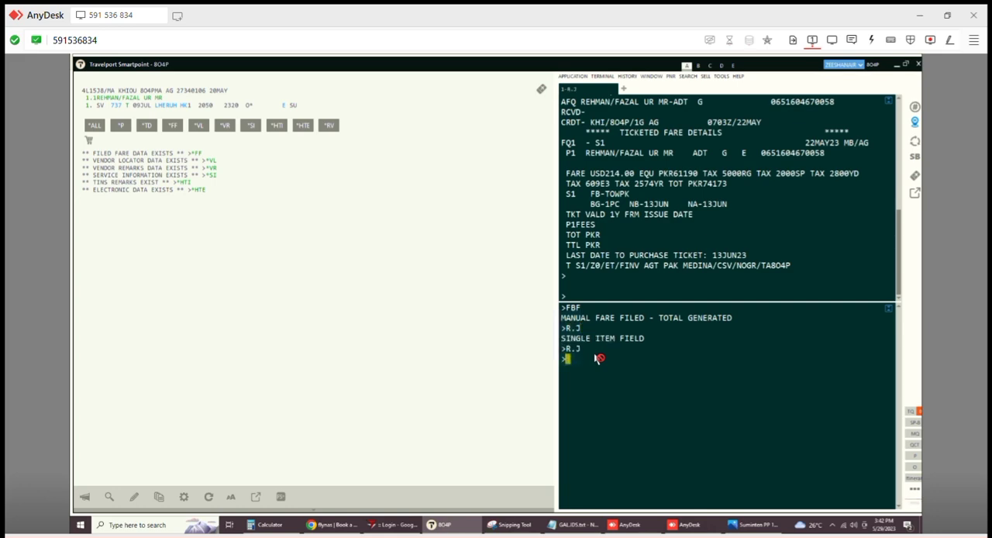
pyautogui.write('ER')
pyautogui.press('Return')
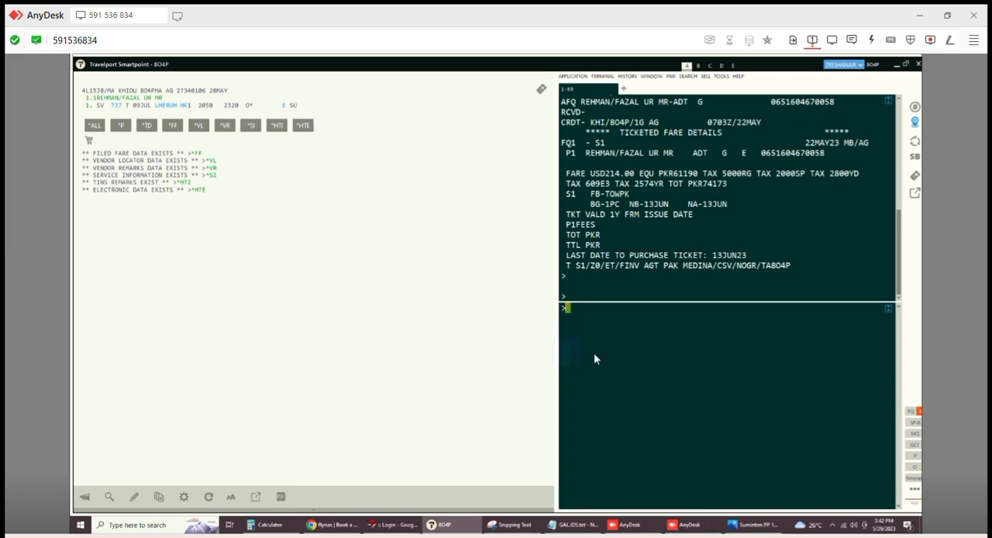
pyautogui.write('IR')
pyautogui.press('Return')
# - Enter the exchange command TMU1FEX for fare 1, with the original ticket number copied from the fare history and the /Z modifier
pyautogui.write('TMU')
pyautogui.write('1FXX')
pyautogui.press('BackSpace')
pyautogui.press('BackSpace')
pyautogui.write('EX')
pyautogui.scroll(5, 728, 197)
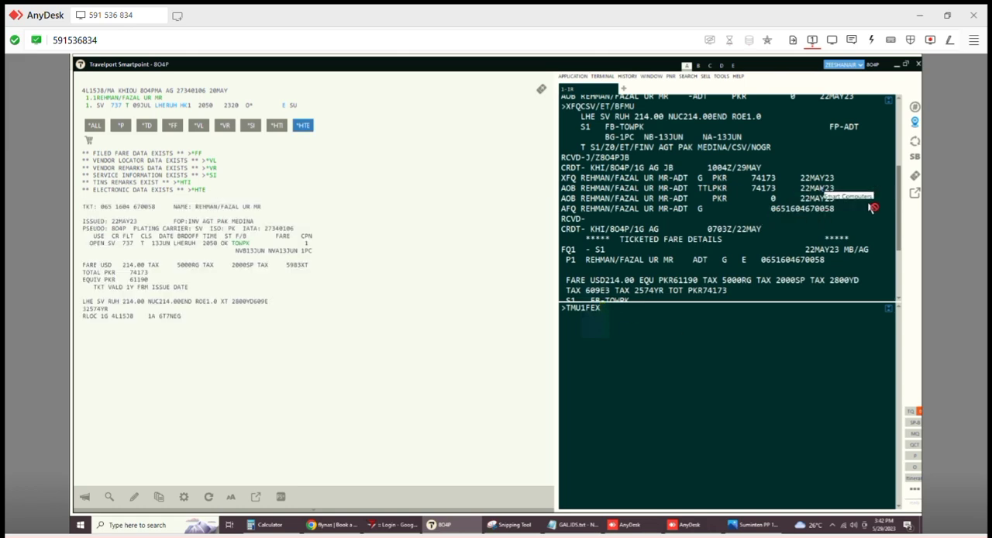
pyautogui.doubleClick(802, 209)
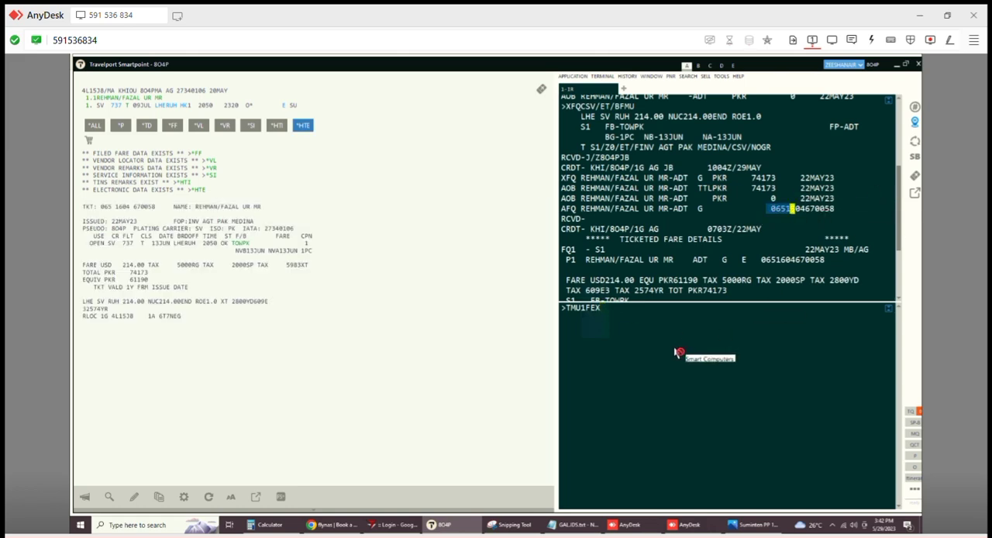
pyautogui.click(641, 315)
pyautogui.hotkey('ctrl', 'v')
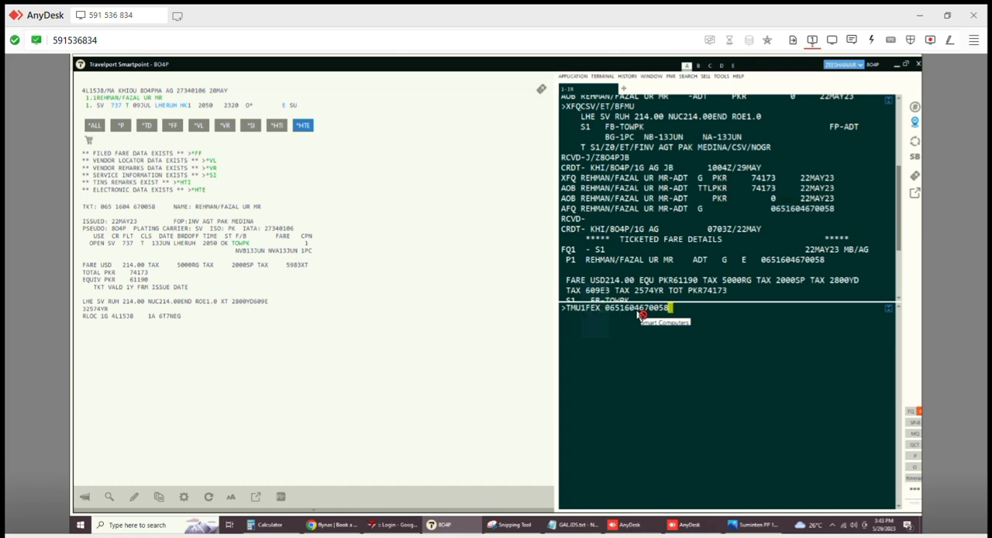
pyautogui.press('BackSpace')
pyautogui.write('8')
pyautogui.press('BackSpace')
pyautogui.press('End')
pyautogui.write('/Z')
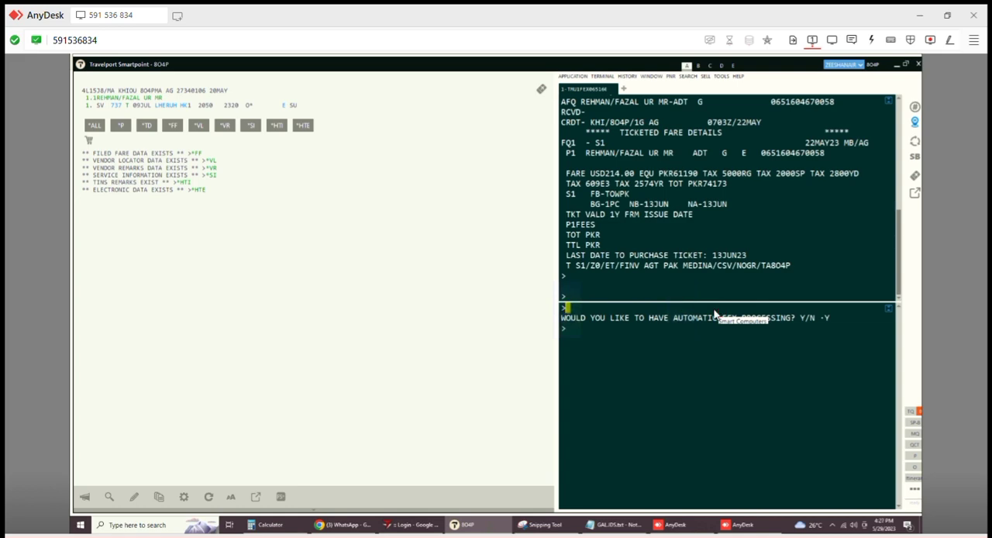
# - Answer N to the automatic processing question to continue with the manual exchange form
pyautogui.press('Tab')
pyautogui.press('Right')
pyautogui.write('N')
pyautogui.press('Left')
pyautogui.press('Left')
pyautogui.press('Delete')
pyautogui.press('Return')
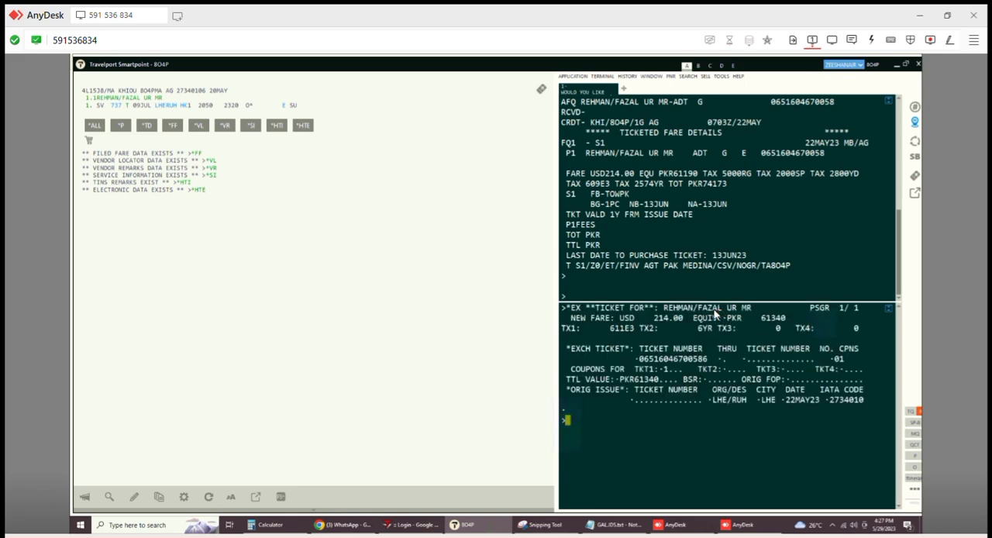
# - Set the total value of the exchanged ticket to PKR61190 in the exchange form
pyautogui.press('Tab')
# - Enter S as the original form of payment and submit the exchange form to reach the paid taxes
pyautogui.press('Tab')
pyautogui.press('Tab')
pyautogui.press('Tab')
pyautogui.press('Tab')
pyautogui.press('Tab')
pyautogui.press('Tab')
pyautogui.press('Tab')
pyautogui.press('Right')
pyautogui.press('Right')
pyautogui.press('Right')
pyautogui.write('611')
pyautogui.write('9')
pyautogui.press('Tab')
pyautogui.press('Tab')
pyautogui.press('Tab')
pyautogui.press('Up')
pyautogui.press('Left')
pyautogui.press('Left')
pyautogui.press('Left')
pyautogui.press('Left')
pyautogui.press('Left')
pyautogui.press('Left')
pyautogui.press('Left')
pyautogui.press('Left')
pyautogui.press('Left')
pyautogui.press('Left')
pyautogui.press('Left')
pyautogui.press('Left')
pyautogui.press('Left')
pyautogui.press('Left')
pyautogui.press('Left')
pyautogui.press('Left')
pyautogui.press('Left')
pyautogui.press('Left')
pyautogui.press('Left')
pyautogui.press('Left')
pyautogui.press('Left')
pyautogui.press('Left')
pyautogui.press('Left')
pyautogui.press('Left')
pyautogui.write('S')
pyautogui.press('Tab')
pyautogui.press('Tab')
pyautogui.press('Tab')
pyautogui.press('Tab')
pyautogui.press('Tab')
pyautogui.press('Tab')
pyautogui.press('Return')
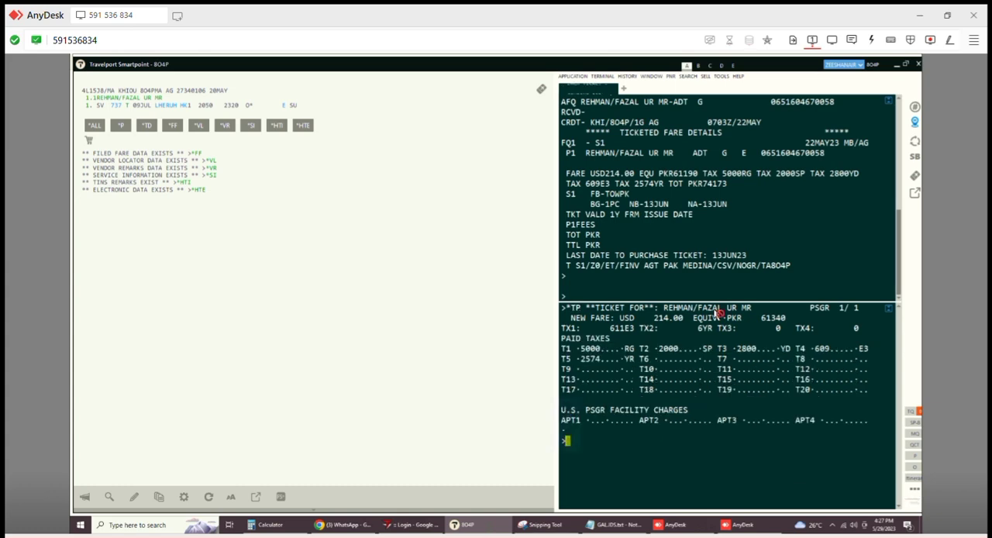
# - Submit the paid taxes of the exchanged ticket, and check the add-collect amount in Calculator using 150, 611 and 6
pyautogui.hotkey('shift', 'Tab')
pyautogui.press('Return')
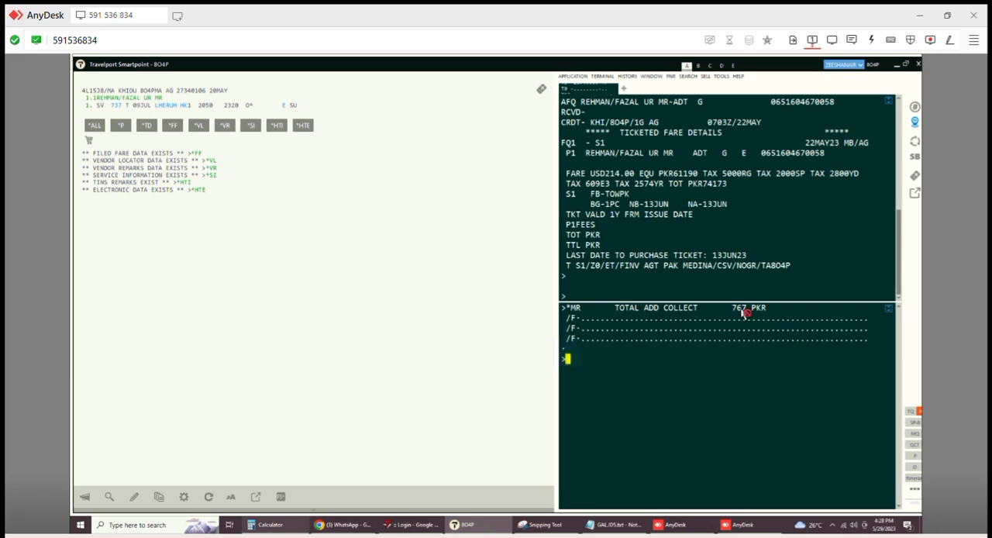
pyautogui.click(270, 524)
pyautogui.press('Escape')
pyautogui.write('150')
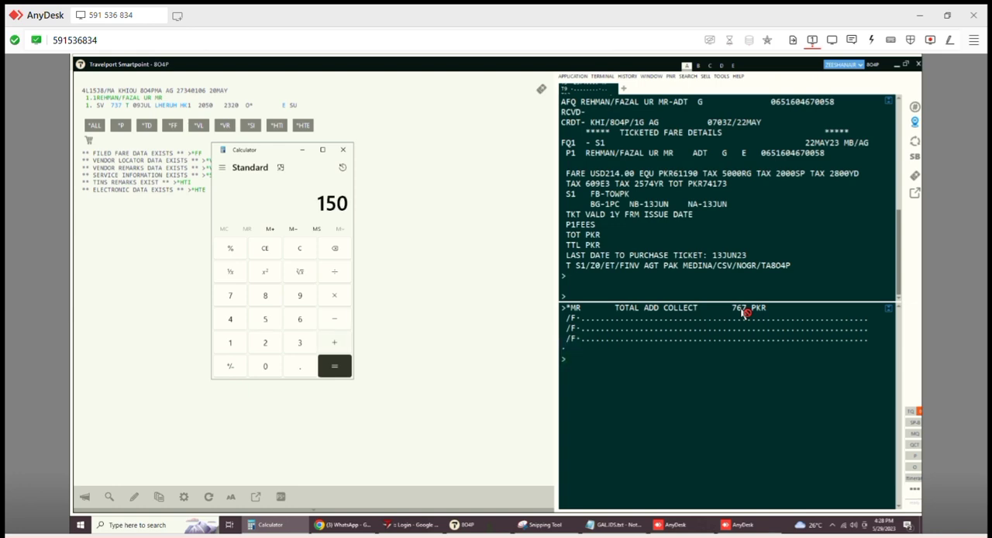
pyautogui.write('611+6')
pyautogui.press('Return')
pyautogui.click(744, 311)
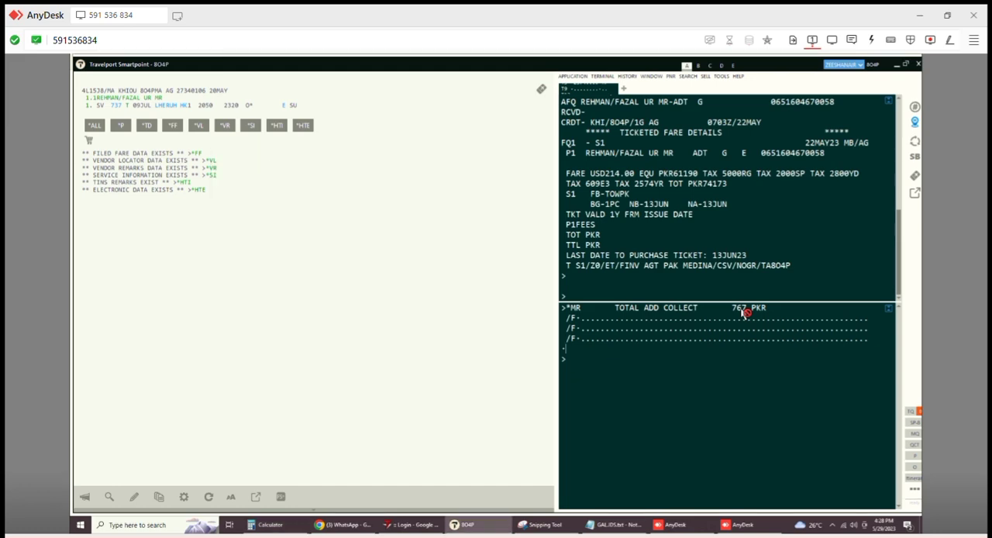
# - Enter S as the form of payment for the add-collect amount and submit the ticket modifiers
pyautogui.click(576, 348)
pyautogui.click(582, 319)
pyautogui.write('S')
pyautogui.press('Return')
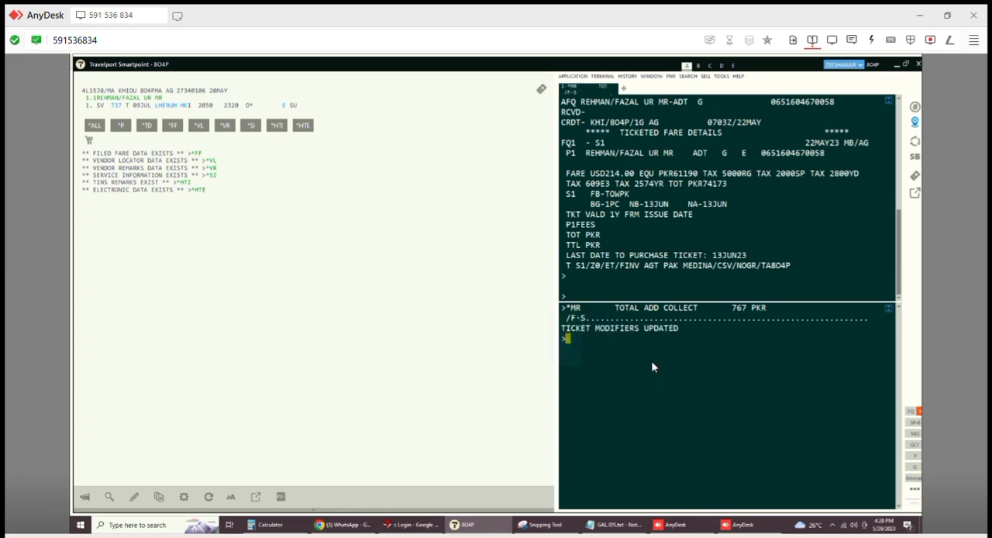
# - Save the booking with received-from entry R.J and ER, and redisplay it with IR
pyautogui.write('R.J')
pyautogui.press('Return')
pyautogui.write('ER')
pyautogui.press('Return')
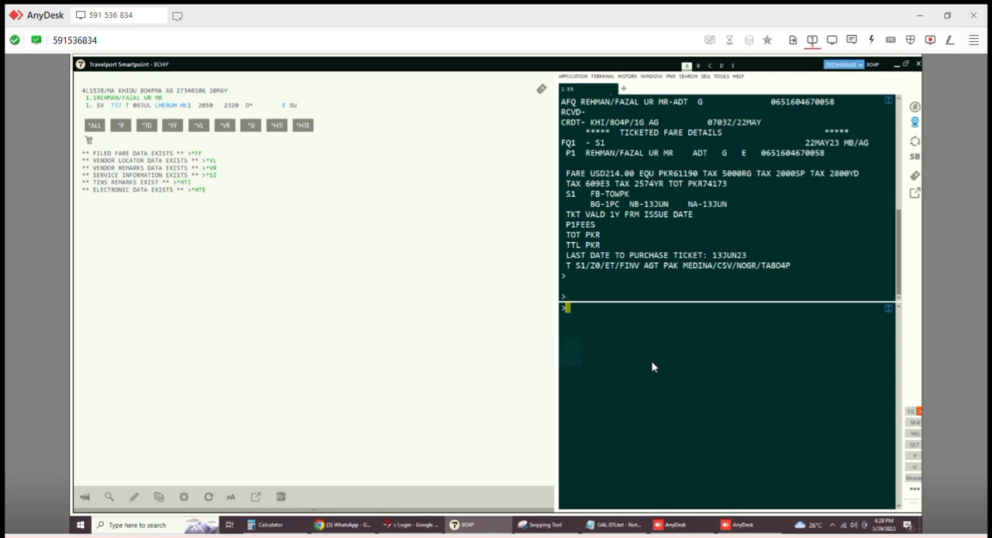
pyautogui.write('IR')
pyautogui.press('Return')
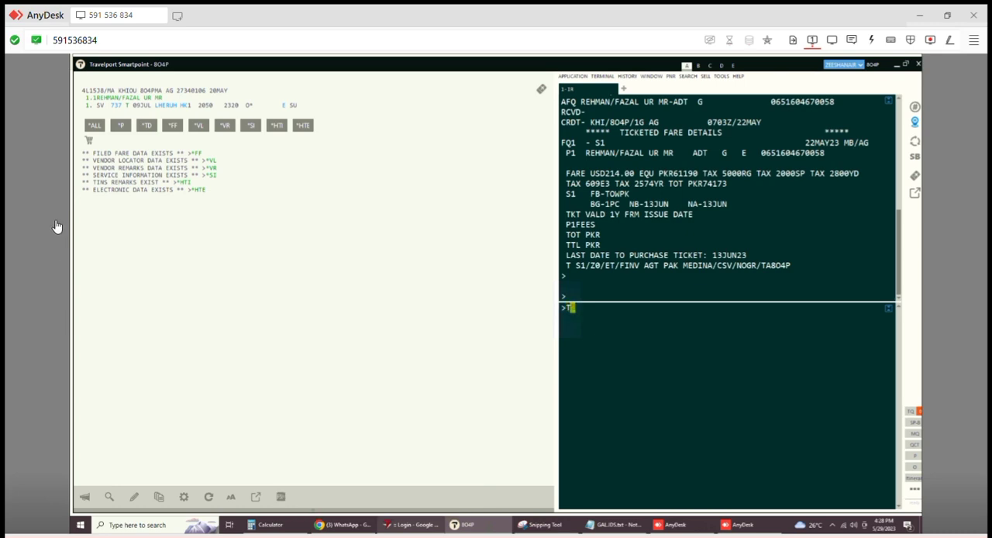
# - Issue the exchanged electronic ticket with the TKP command
pyautogui.write('TKP')
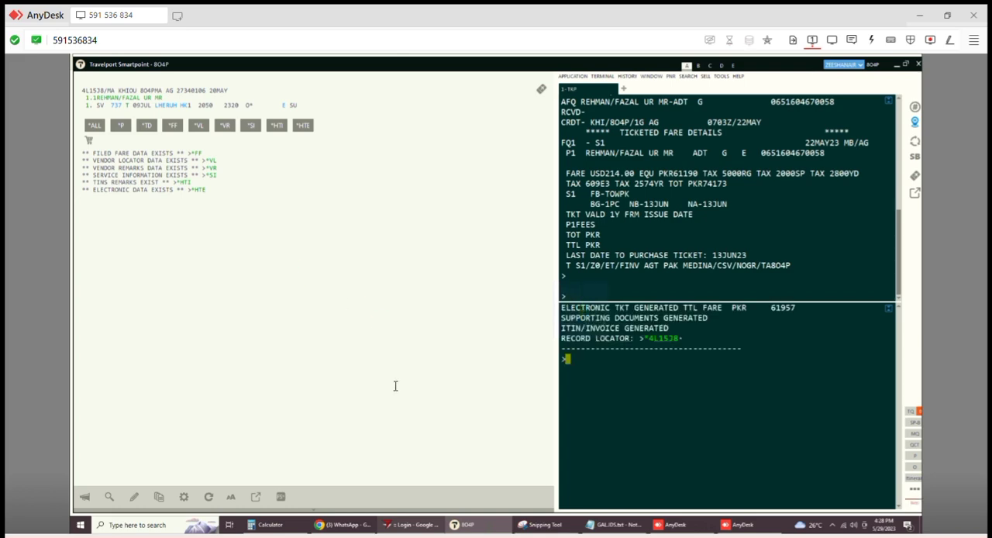
# - Retrieve the booking, list its electronic tickets with *HTE and open the newly issued second ticket
pyautogui.moveTo(397, 528)
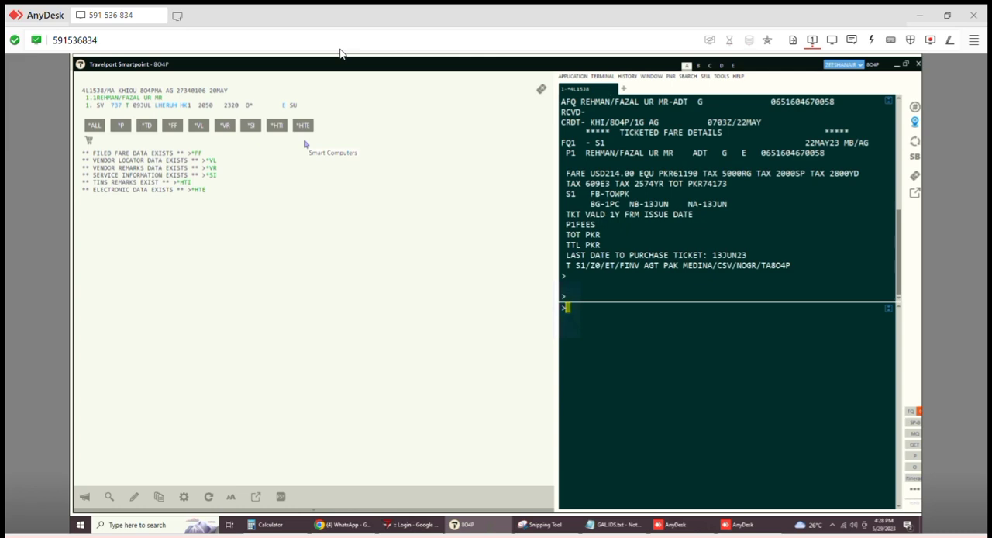
pyautogui.write('*HTE')
pyautogui.press('Return')
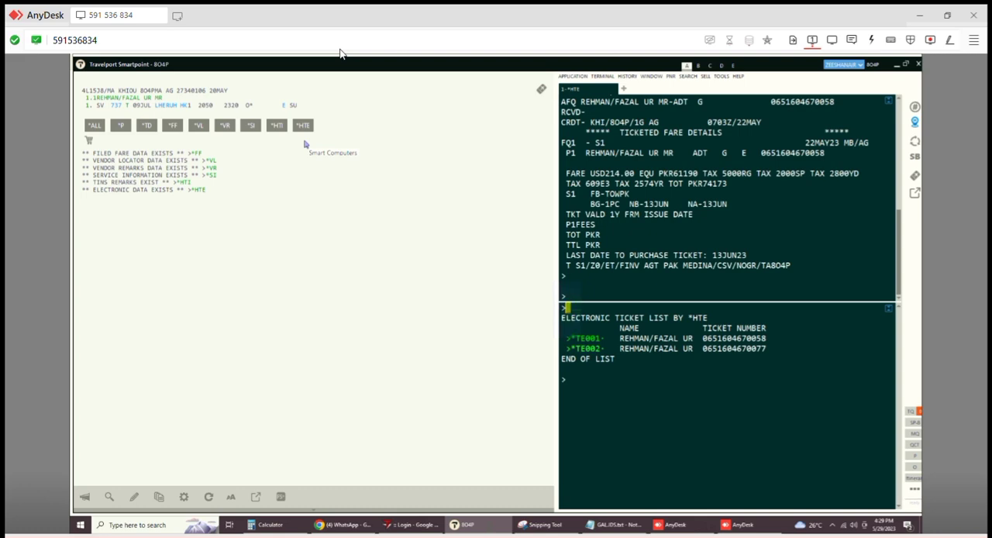
pyautogui.press('Tab')
pyautogui.press('Tab')
pyautogui.press('Return')
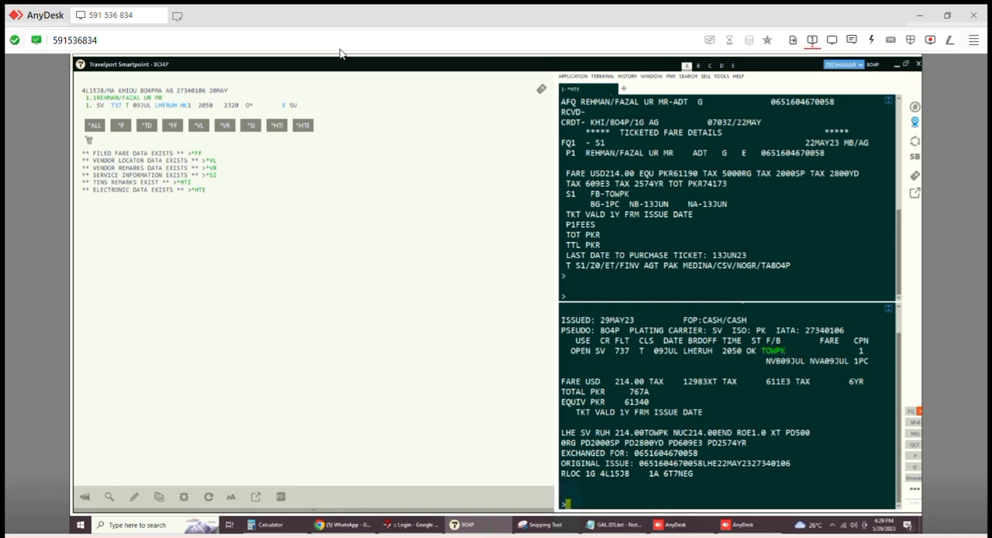
# - Return to the electronic ticket list and open the original ticket to check its exchange status
pyautogui.scroll(1, 728, 407)
pyautogui.click(638, 317)
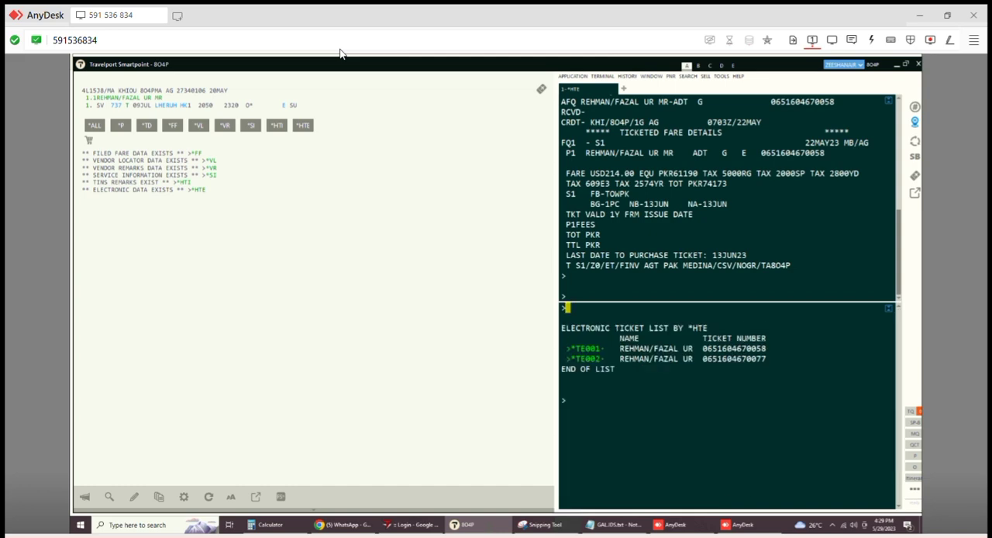
pyautogui.click(586, 348)
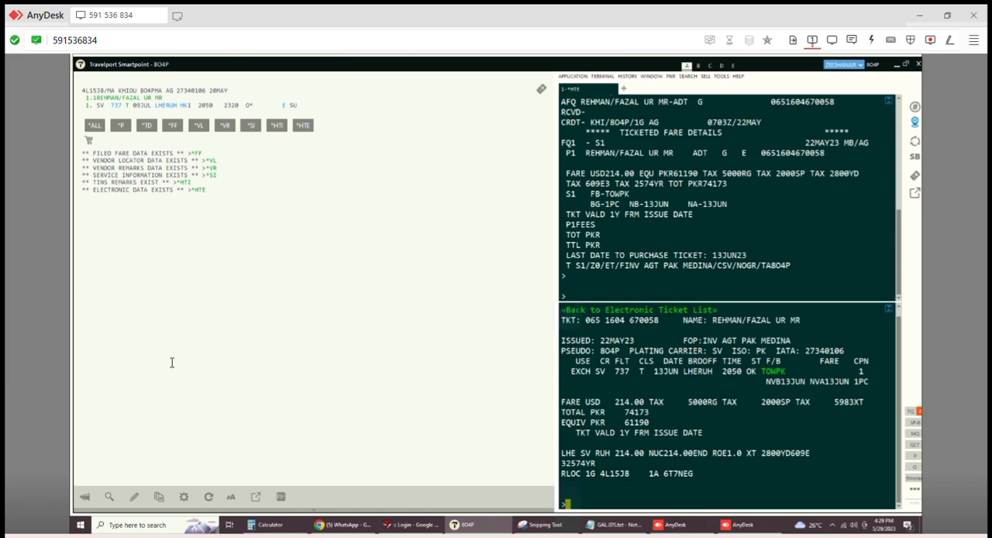
# - Begin a Saudia auxiliary service segment entry for Lahore on 09JUL with 0SVCSVEK1LHE09JUL
pyautogui.write('0SV')
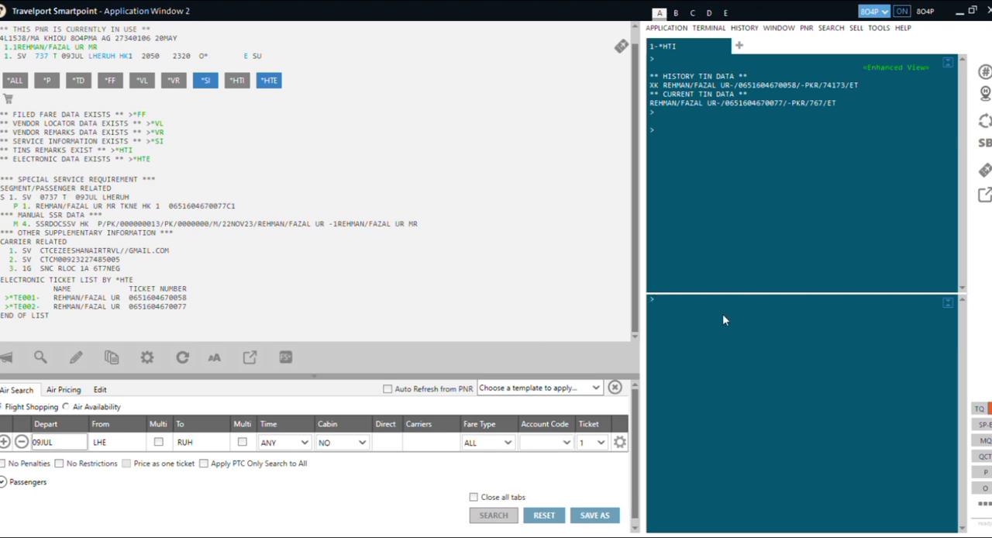
pyautogui.write('0SC')
pyautogui.press('BackSpace')
pyautogui.write('V05')
pyautogui.press('BackSpace')
pyautogui.press('BackSpace')
pyautogui.press('BackSpace')
pyautogui.write('CSV')
pyautogui.write('EK1LHE09JUL-N1/D/PNR/PLENTY')
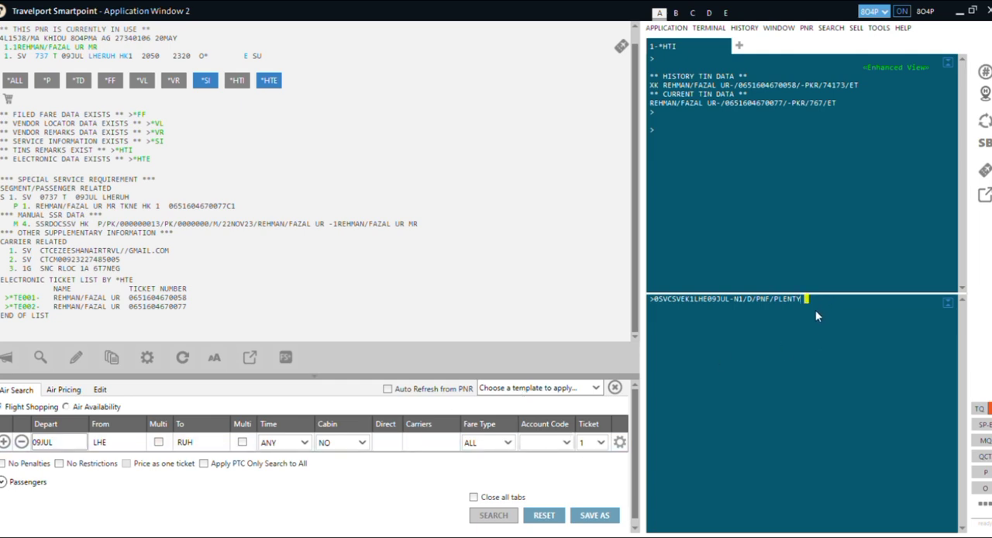
# - Extend the service entry for passenger N1 with the codes D and PNF and the description PENALTY FEE
pyautogui.press('BackSpace')
pyautogui.press('BackSpace')
pyautogui.press('BackSpace')
pyautogui.press('BackSpace')
pyautogui.press('BackSpace')
pyautogui.write('L')
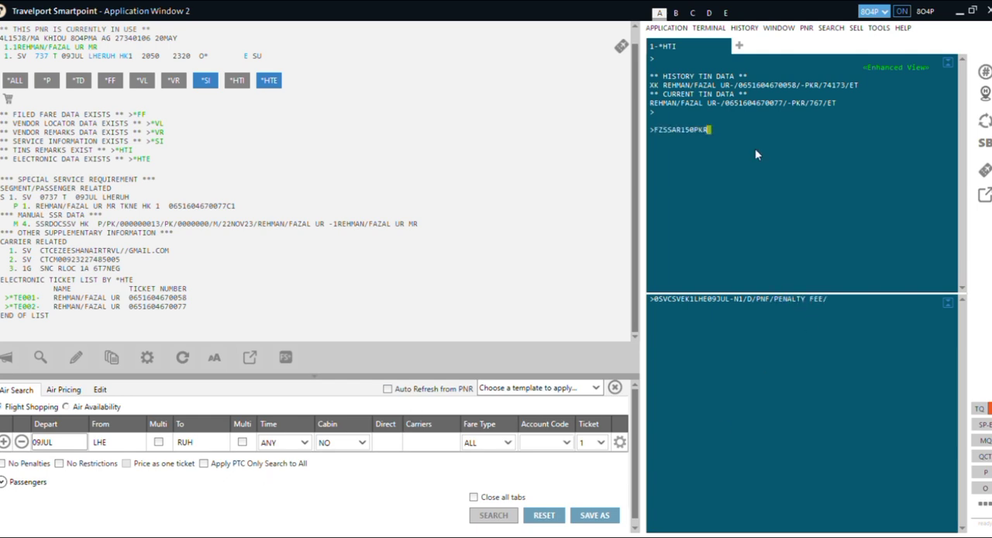
# - Convert SAR 150 to PKR with FZSSAR150PKR, and submit the penalty entry with the passenger's name and 11480 PKR
pyautogui.press('Return')
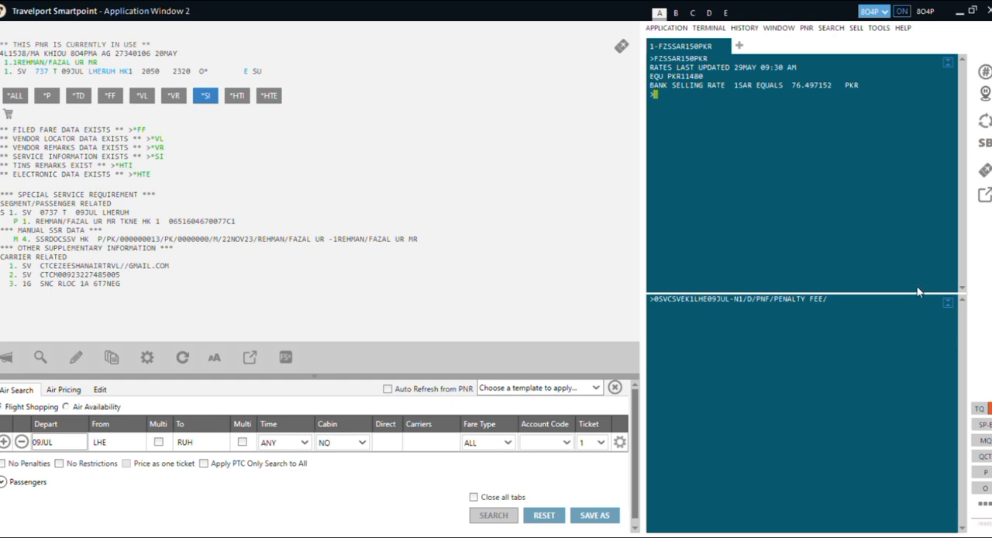
pyautogui.click(854, 309)
pyautogui.press('Return')
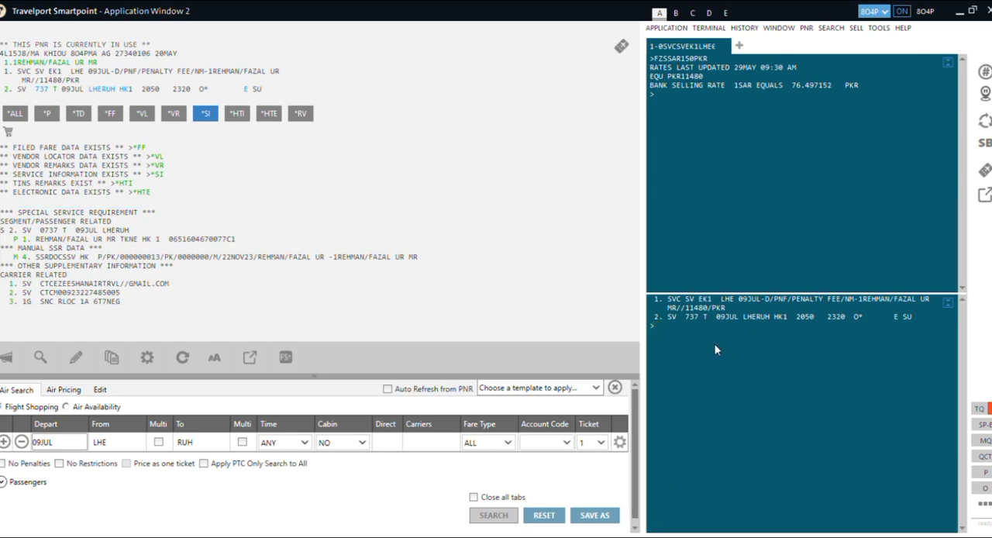
# - Save the penalty segment with received-from entry R.A and ER, and redisplay the booking with IR
pyautogui.write('R.A')
pyautogui.press('Return')
pyautogui.write('ER')
pyautogui.press('Return')
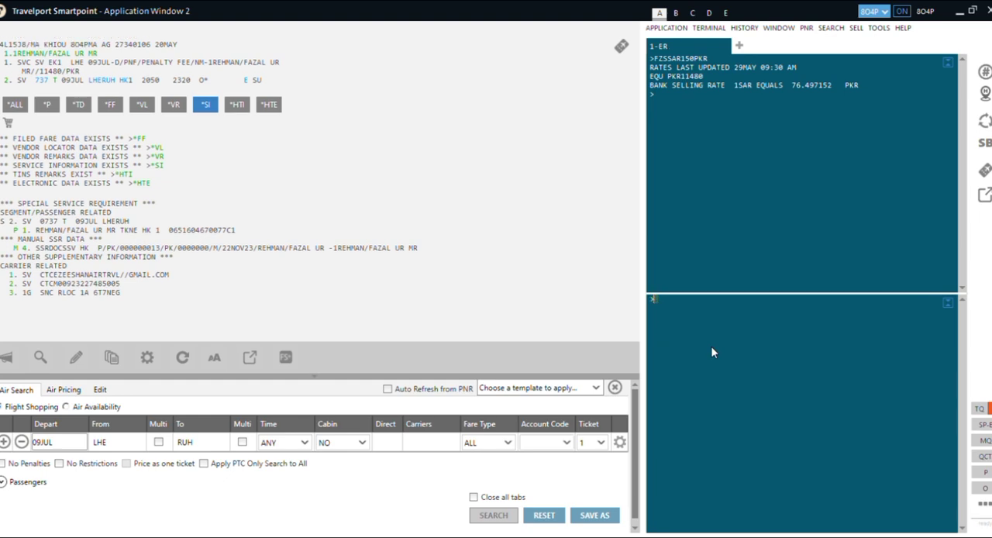
pyautogui.write('IR')
pyautogui.press('Return')
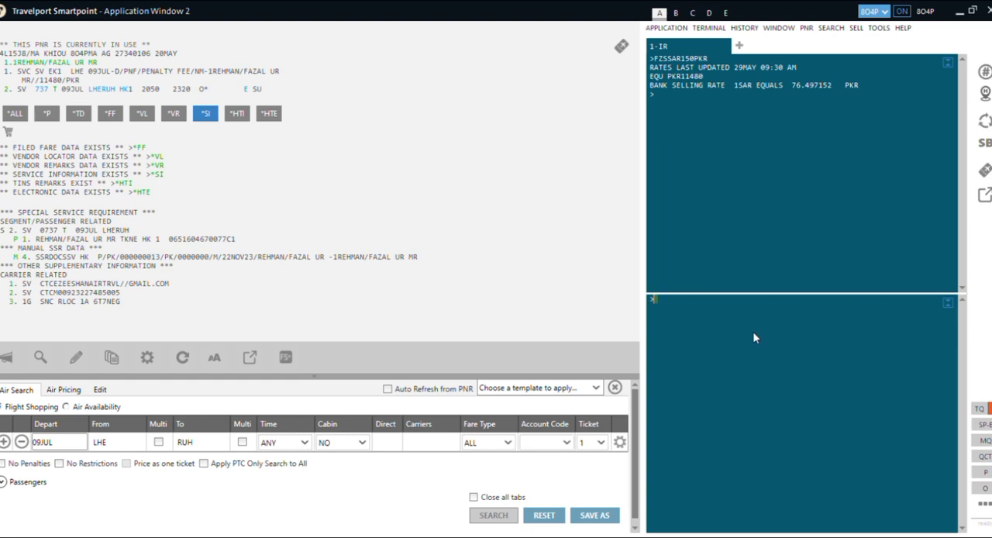
# - Issue the penalty EMD for segment 1 with EMDI/SM1/FS/IC followed by the new ticket number copied from the service information
pyautogui.write('EMDI/SM1/FS/IC')
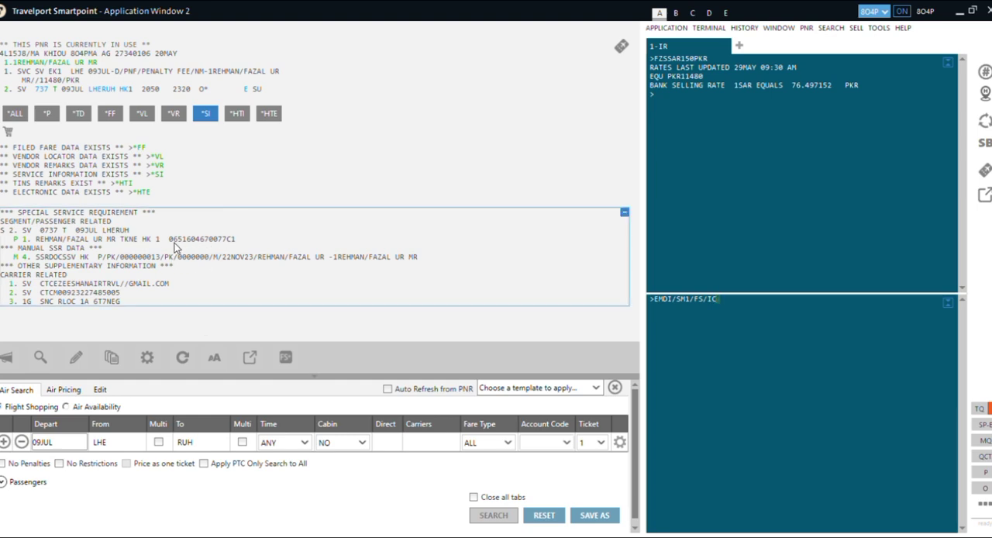
pyautogui.moveTo(170, 241); pyautogui.dragTo(228, 246)
pyautogui.moveTo(169, 240); pyautogui.dragTo(231, 246)
pyautogui.hotkey('ctrl', 'c')
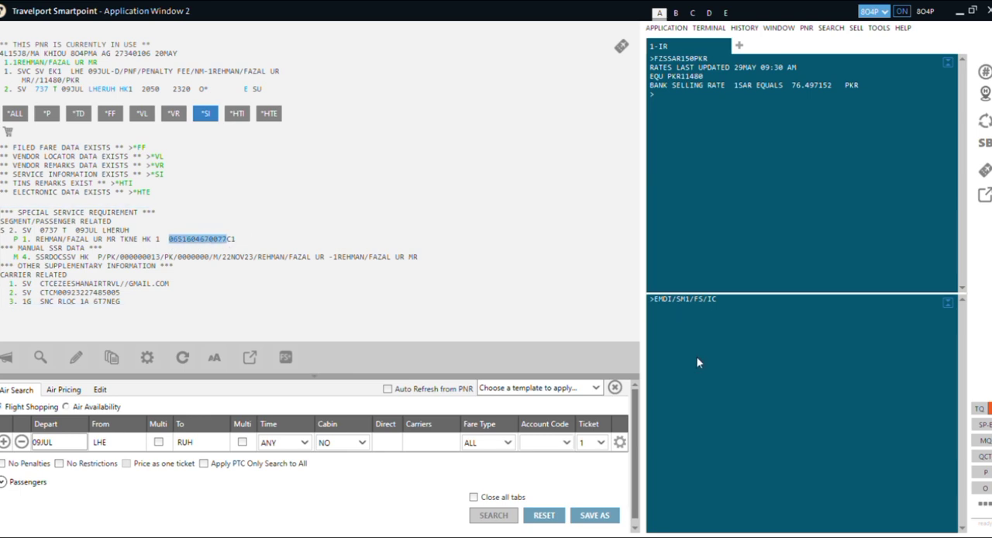
pyautogui.click(769, 311)
pyautogui.hotkey('ctrl', 'v')
pyautogui.press('Return')
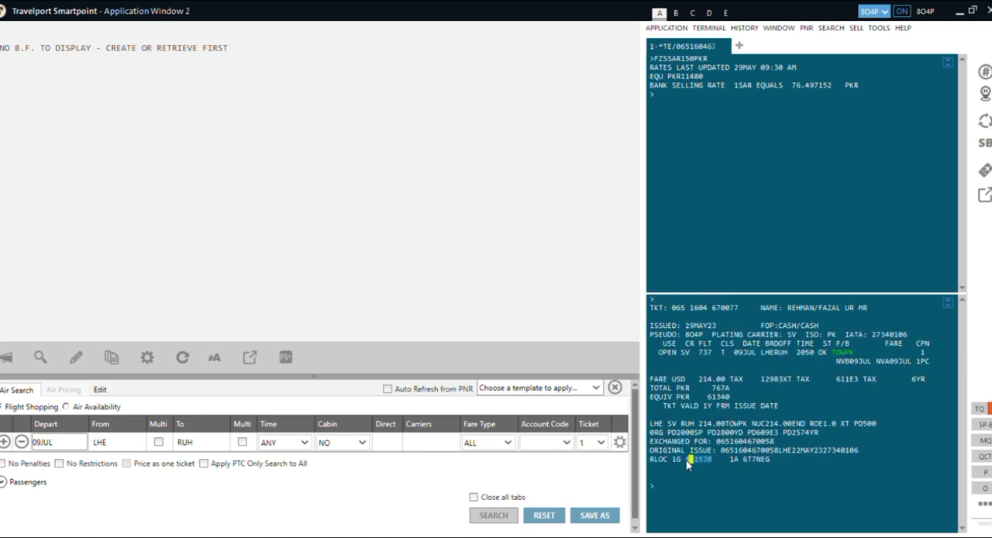
# - Retrieve the booking by its copied record locator and list its electronic miscellaneous documents with EMDL
pyautogui.click(664, 499)
pyautogui.write('*')
pyautogui.hotkey('ctrl', 'v')
pyautogui.press('Return')
pyautogui.write('EMDL')
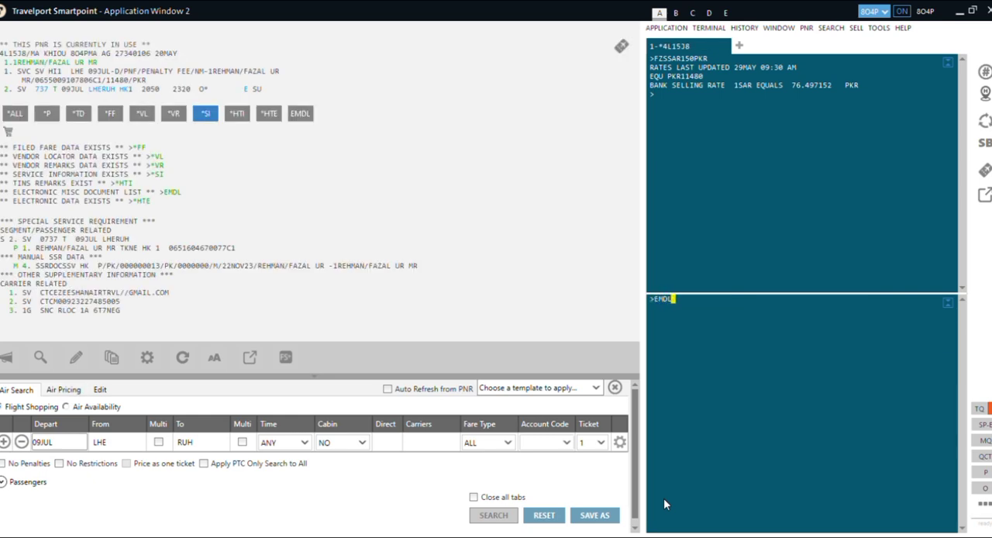
pyautogui.press('Return')
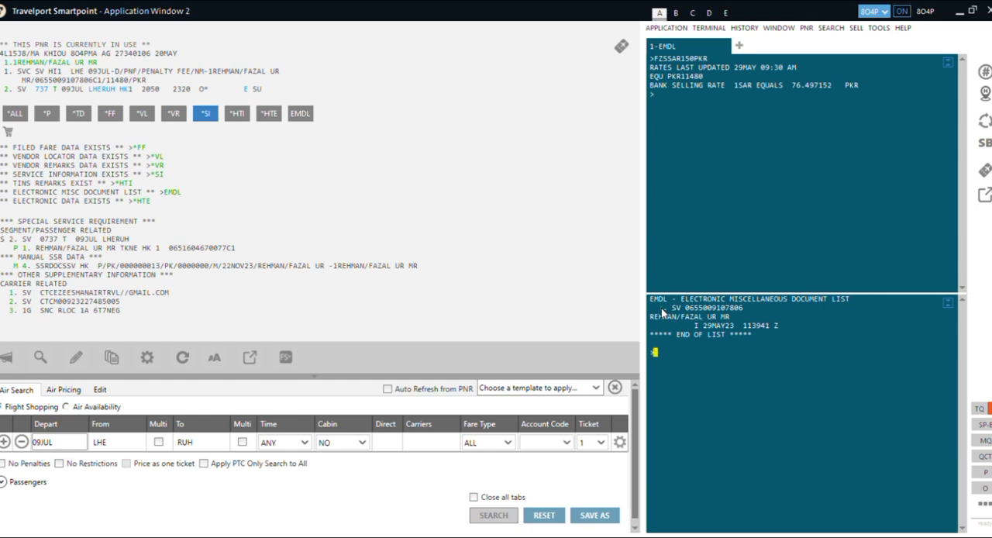
# - Display the first miscellaneous document with EMDD1 to review its penalty fee details
pyautogui.write('EMDC')
pyautogui.write('1')
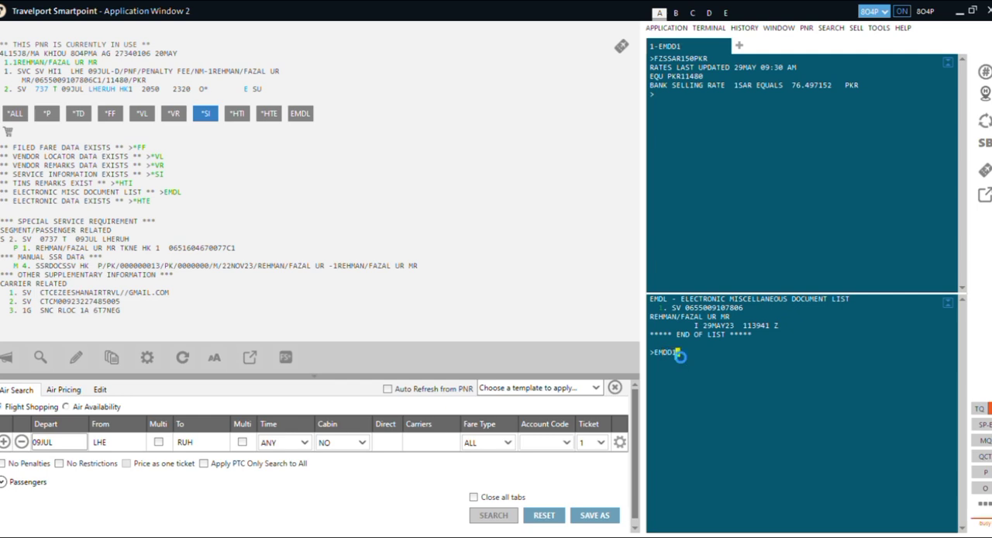
pyautogui.press('Return')
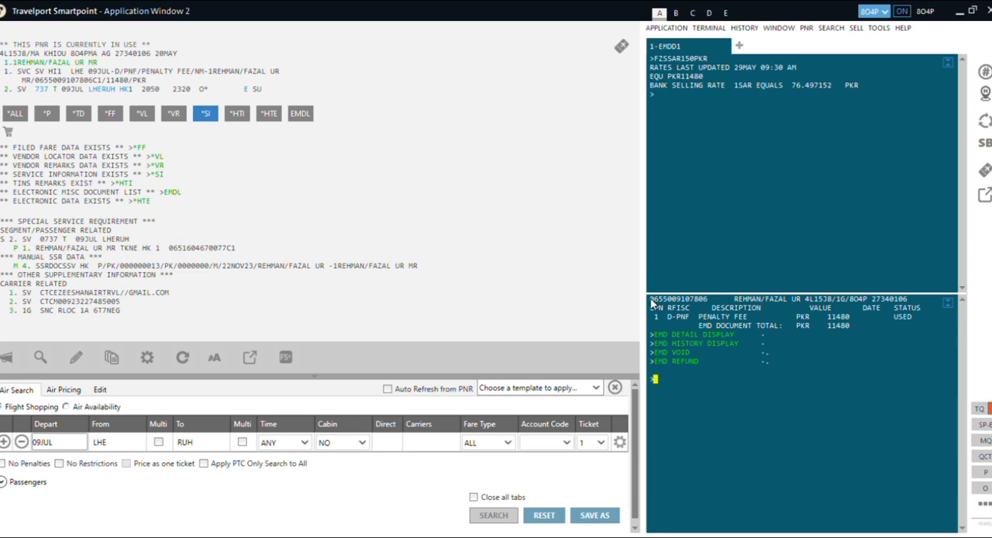
pyautogui.moveTo(651, 300); pyautogui.dragTo(725, 385)
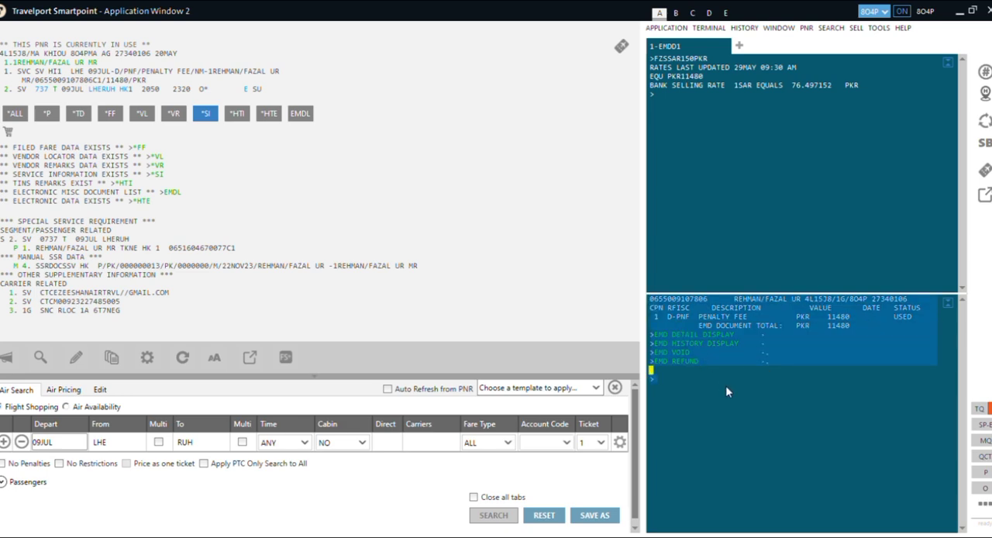
pyautogui.click(480, 536)
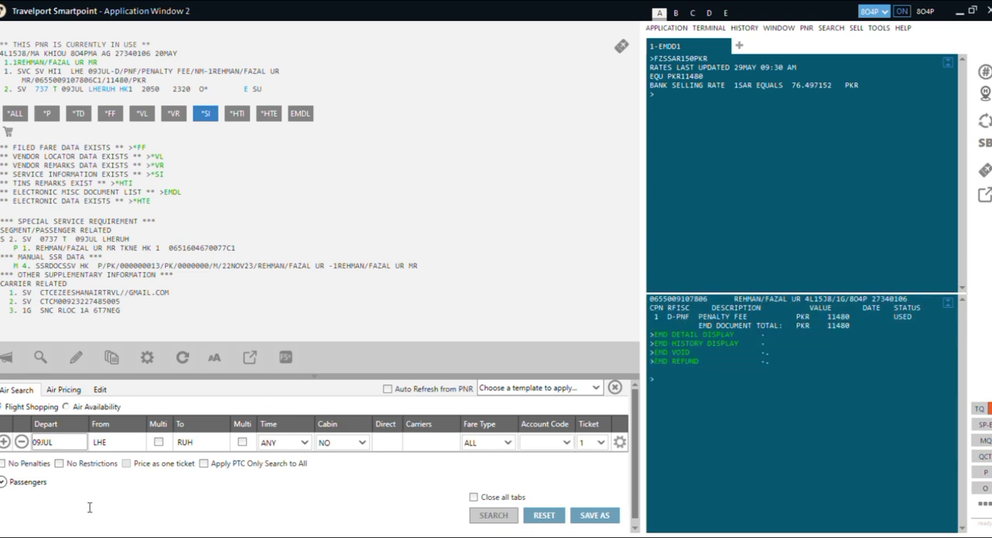